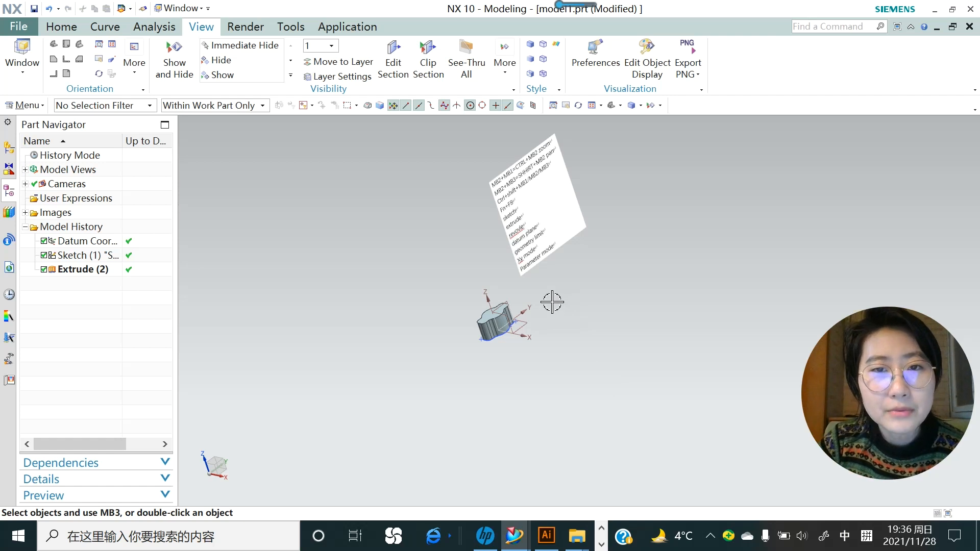
# - Orbit, zoom and pan the view to inspect the wavy extruded solid
pyautogui.moveTo(455, 289)
pyautogui.mouseDown(button='middle')
pyautogui.moveTo(557, 372)
pyautogui.moveTo(433, 284)
pyautogui.moveTo(573, 409)
pyautogui.moveTo(431, 269)
pyautogui.moveTo(510, 350)
pyautogui.moveTo(451, 286)
pyautogui.mouseUp(button='middle')
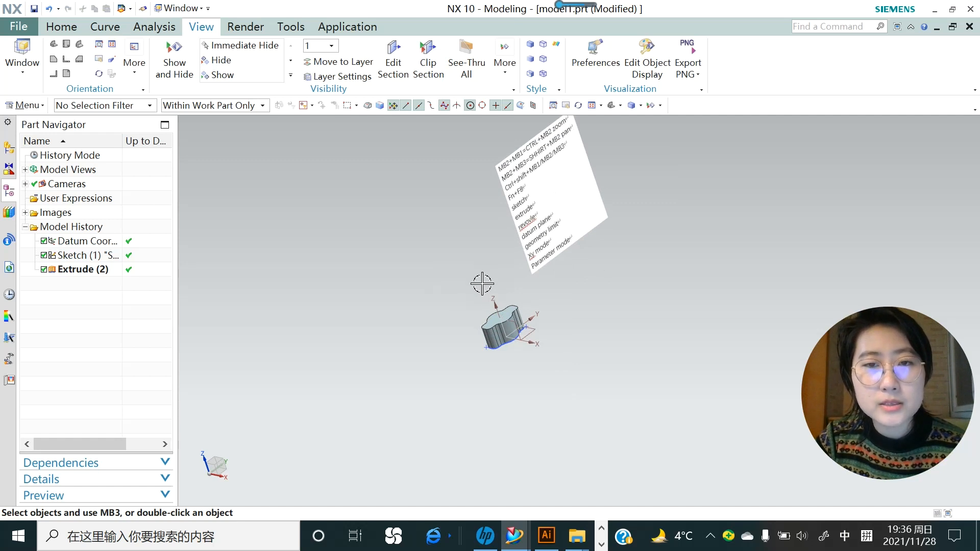
pyautogui.keyDown('ctrl'); pyautogui.moveTo(478, 281); pyautogui.dragTo(523, 322, button='middle'); pyautogui.keyUp('ctrl')
pyautogui.scroll(2, 492, 288)
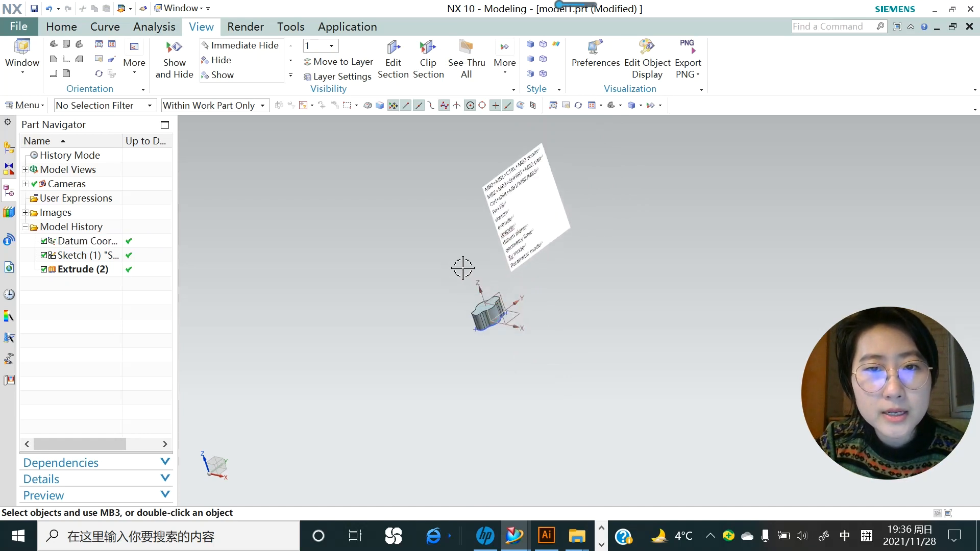
pyautogui.keyDown('shift'); pyautogui.moveTo(463, 268); pyautogui.dragTo(508, 328, button='middle'); pyautogui.keyUp('shift')
pyautogui.moveTo(509, 328); pyautogui.dragTo(595, 350, button='middle')
pyautogui.scroll(-1, 509, 274)
pyautogui.scroll(1, 516, 295)
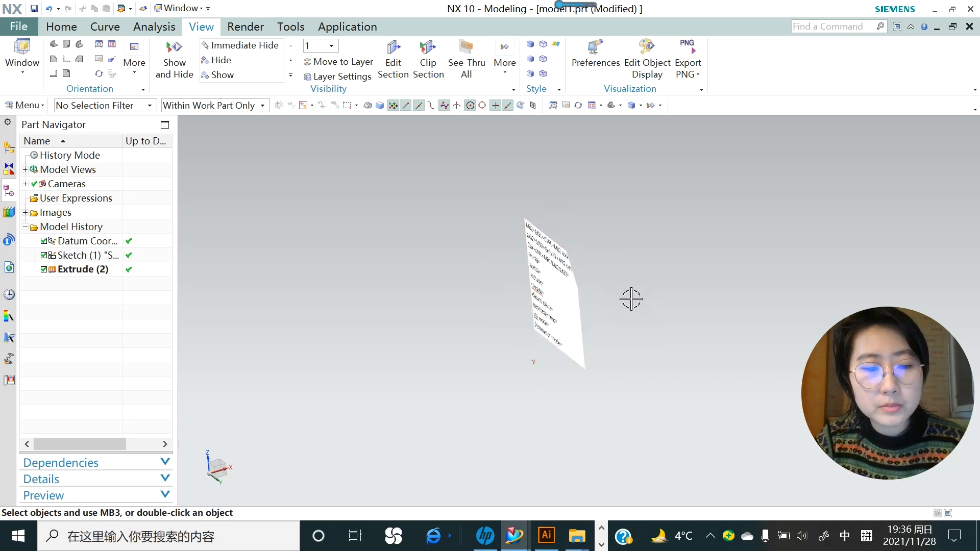
pyautogui.scroll(3, 632, 299)
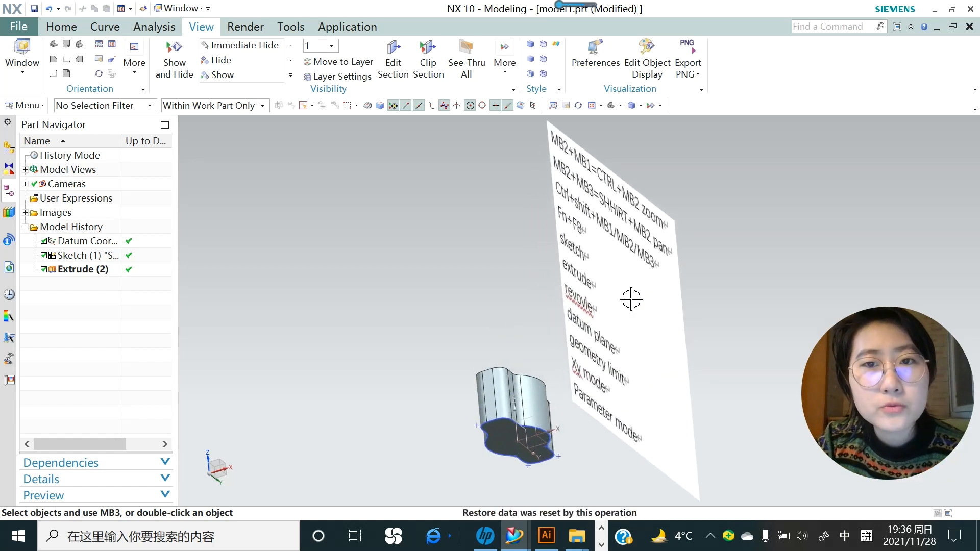
pyautogui.scroll(-2, 490, 328)
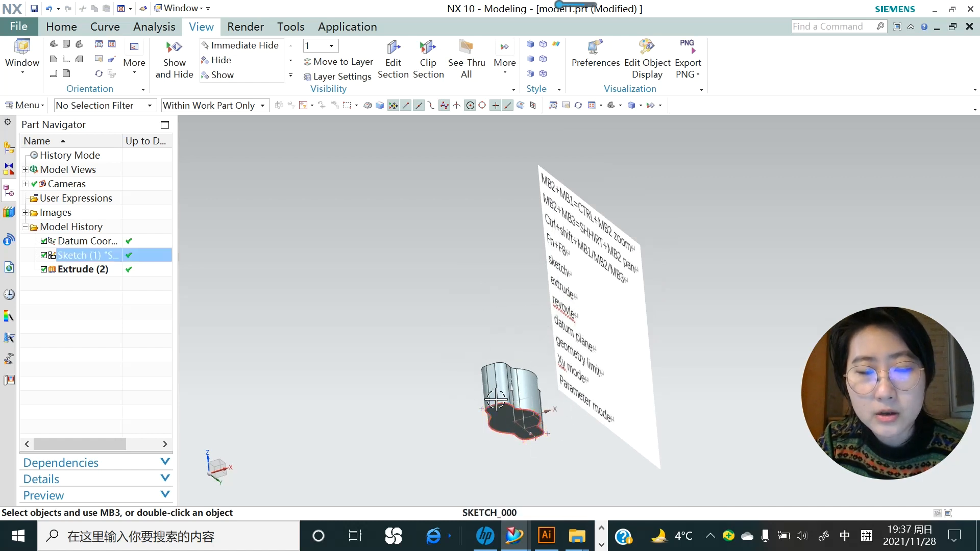
pyautogui.click(504, 365)
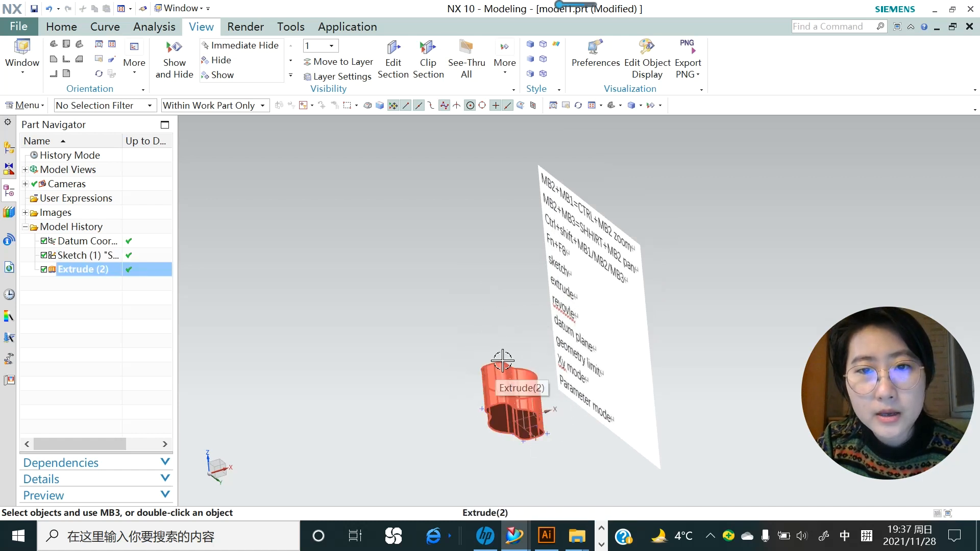
pyautogui.press('Escape')
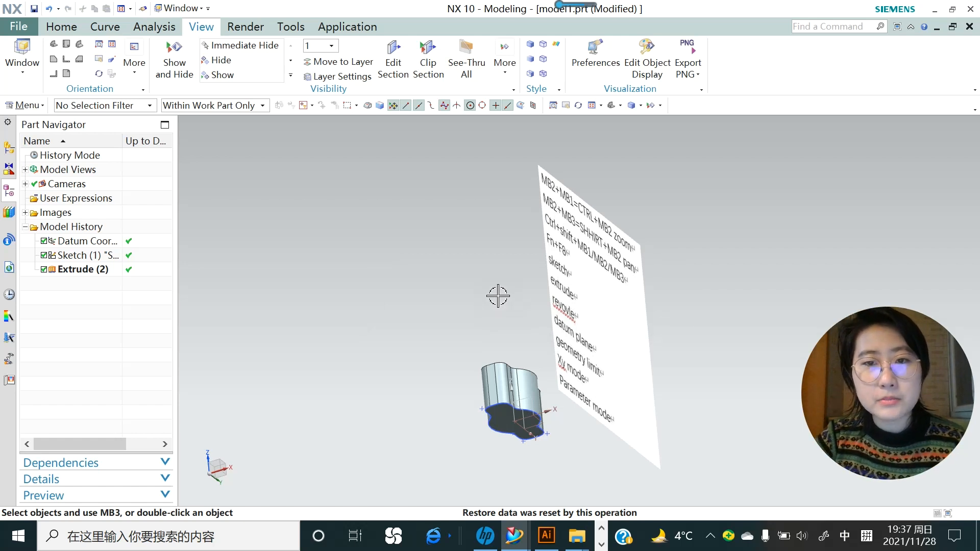
pyautogui.keyDown('shift'); pyautogui.moveTo(481, 273); pyautogui.dragTo(445, 237, button='middle'); pyautogui.keyUp('shift')
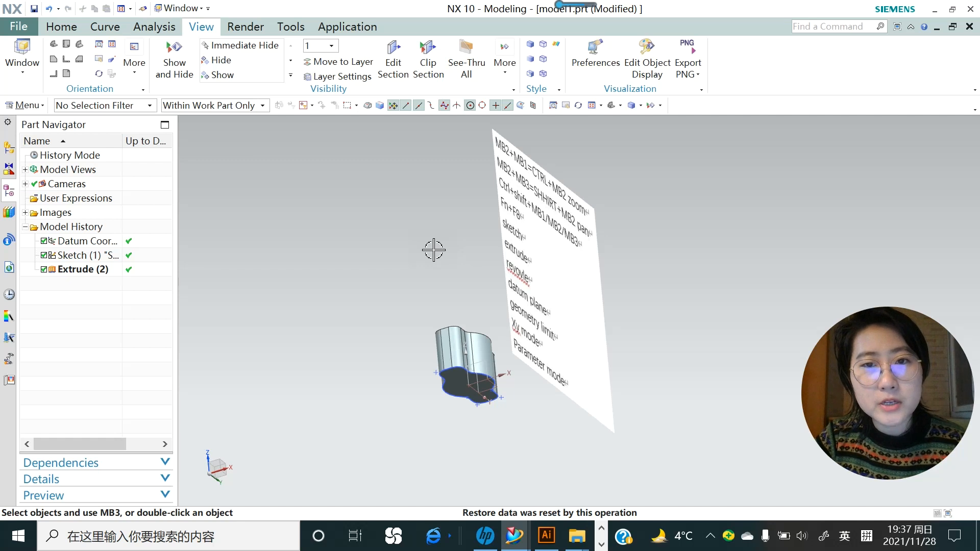
# - Round the solid's top edge chain with a 1 mm Edge Blend
pyautogui.rightClick(433, 250)
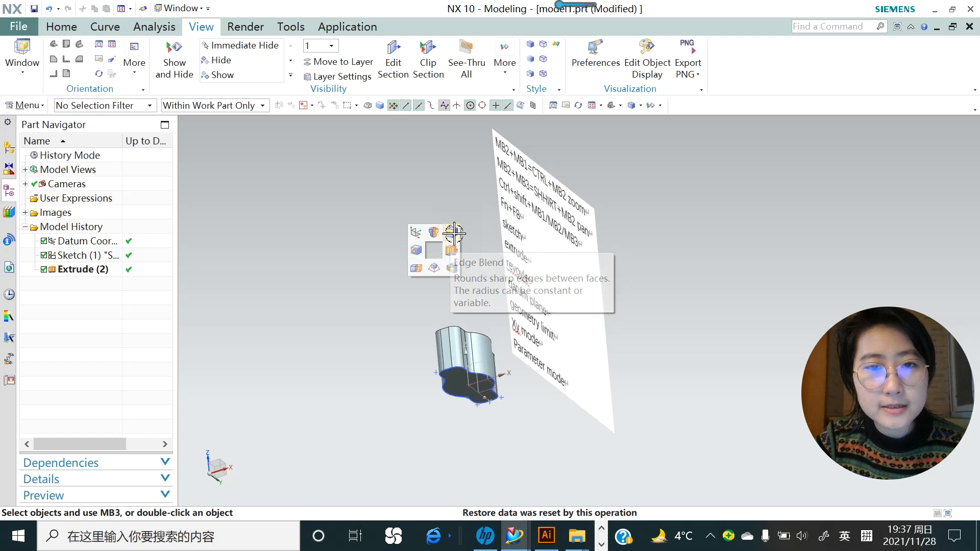
pyautogui.click(451, 251)
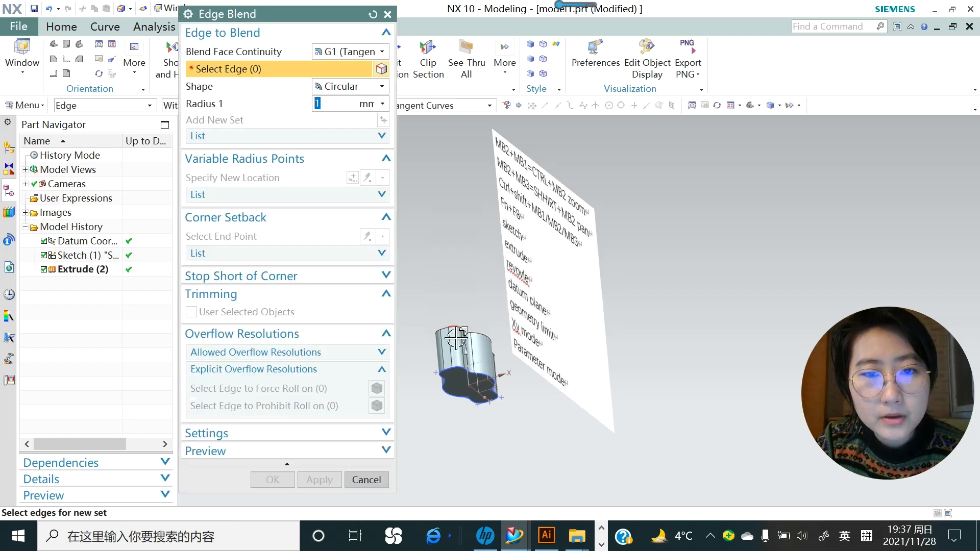
pyautogui.scroll(3, 450, 314)
pyautogui.click(453, 314)
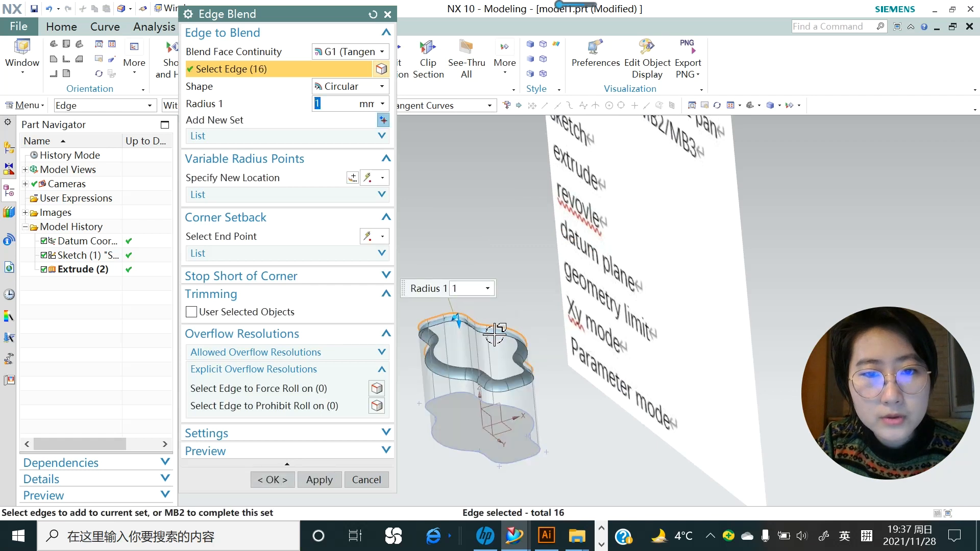
pyautogui.click(319, 480)
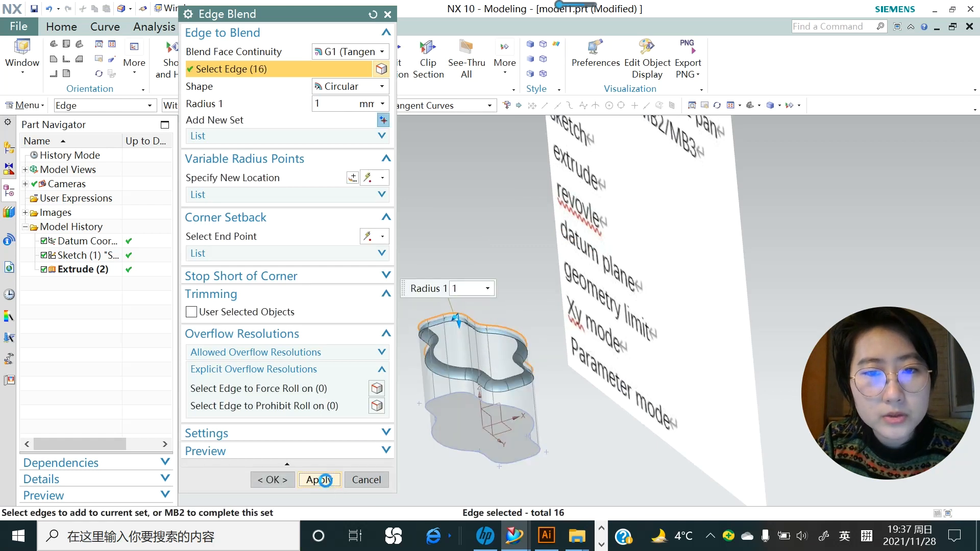
pyautogui.scroll(-2, 483, 298)
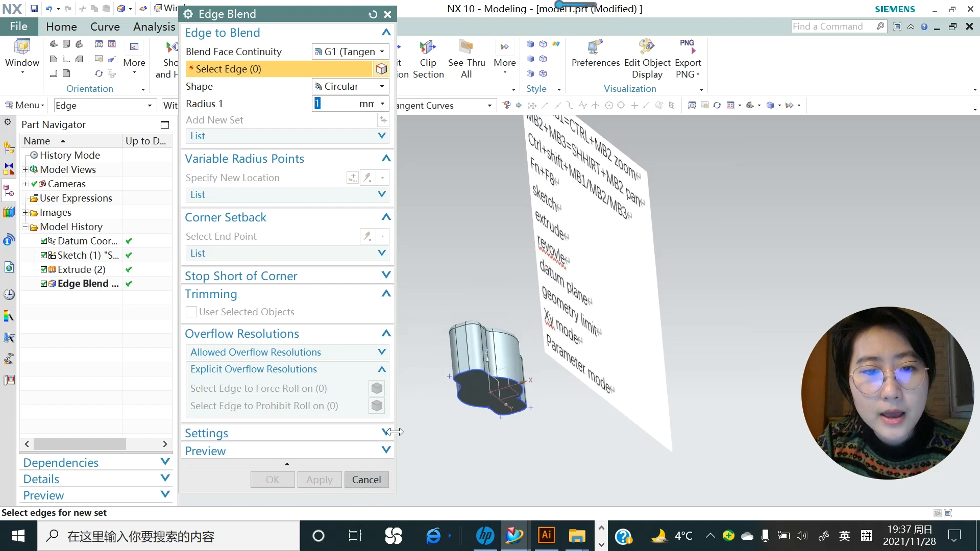
pyautogui.click(379, 479)
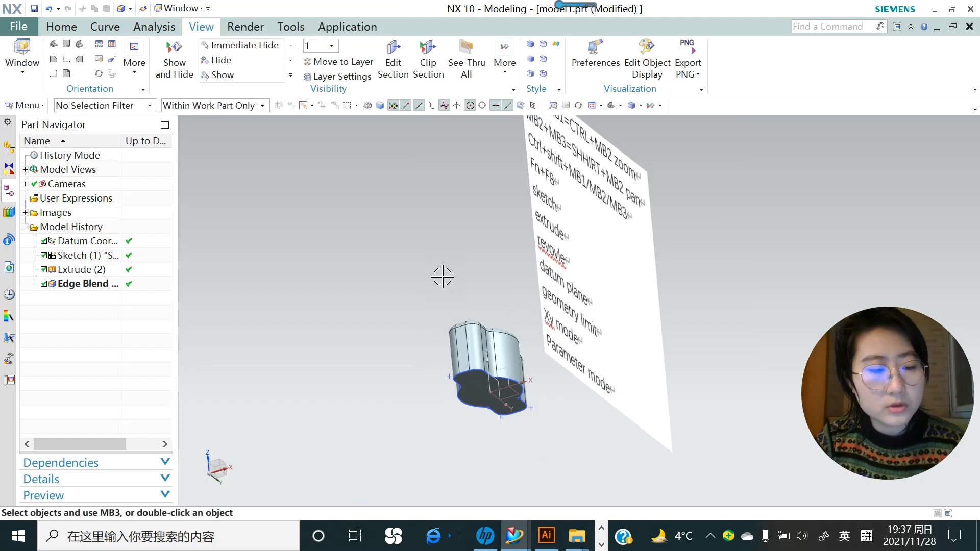
# - Sketch a 48 × 24 rectangle centred on the origin on the datum plane through the solid
pyautogui.keyDown('ctrl'); pyautogui.keyDown('shift'); pyautogui.click(437, 242); pyautogui.keyUp('shift'); pyautogui.keyUp('ctrl')
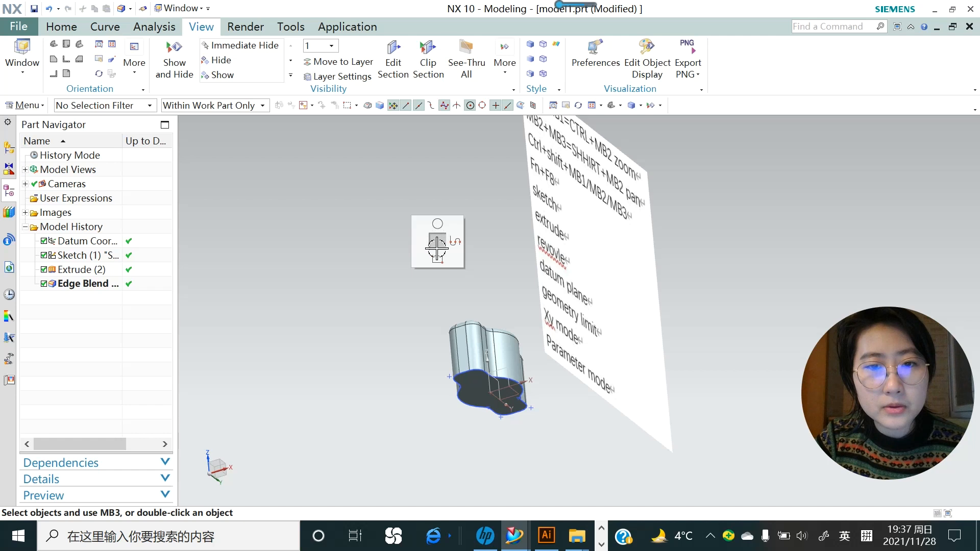
pyautogui.click(437, 244)
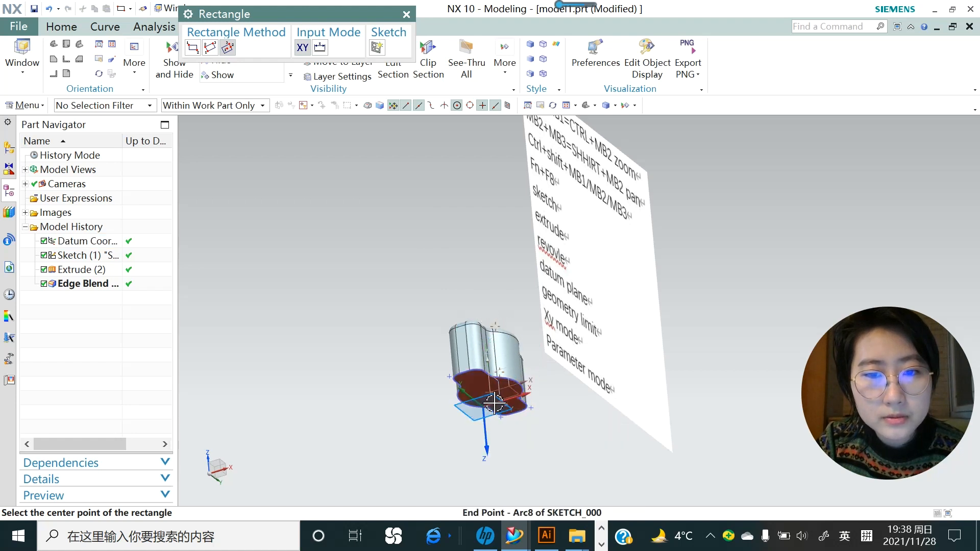
pyautogui.click(496, 381)
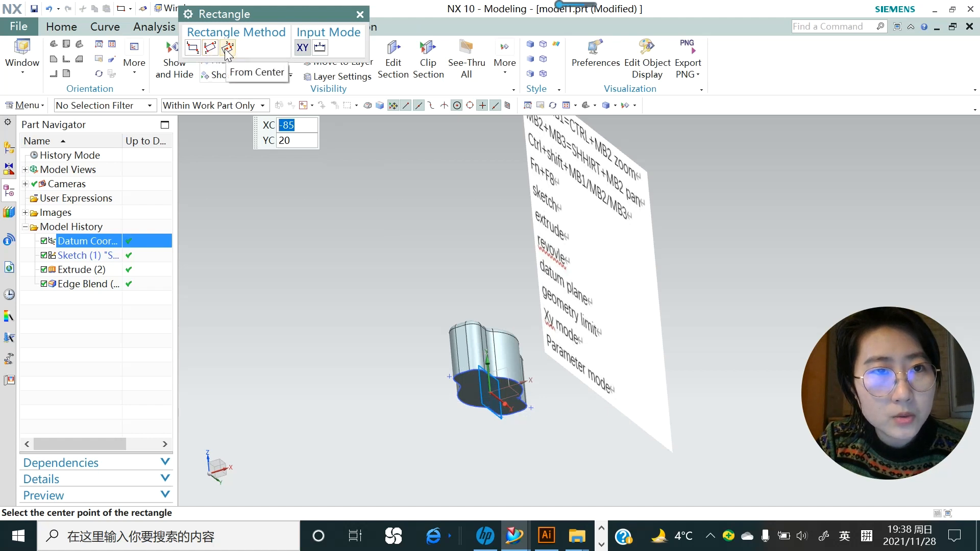
pyautogui.click(490, 393)
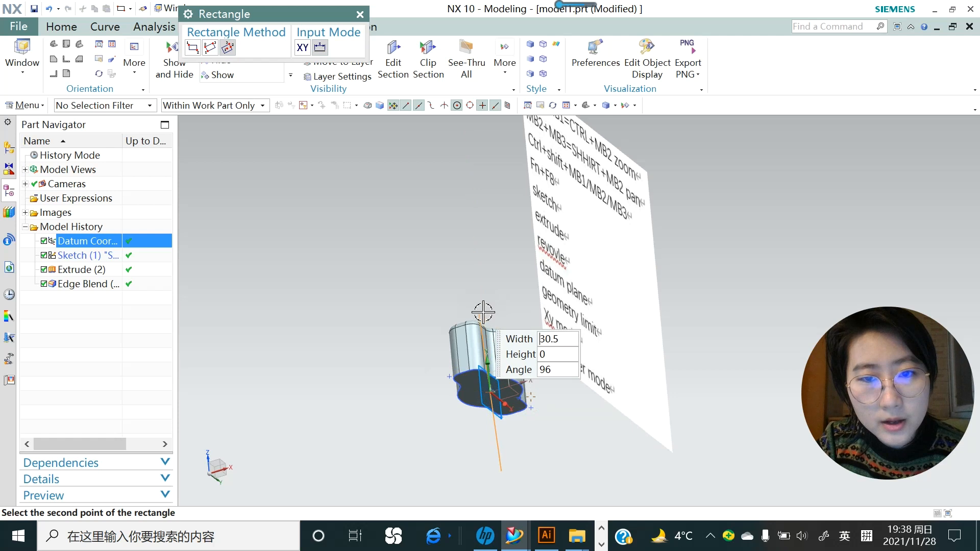
pyautogui.click(553, 440)
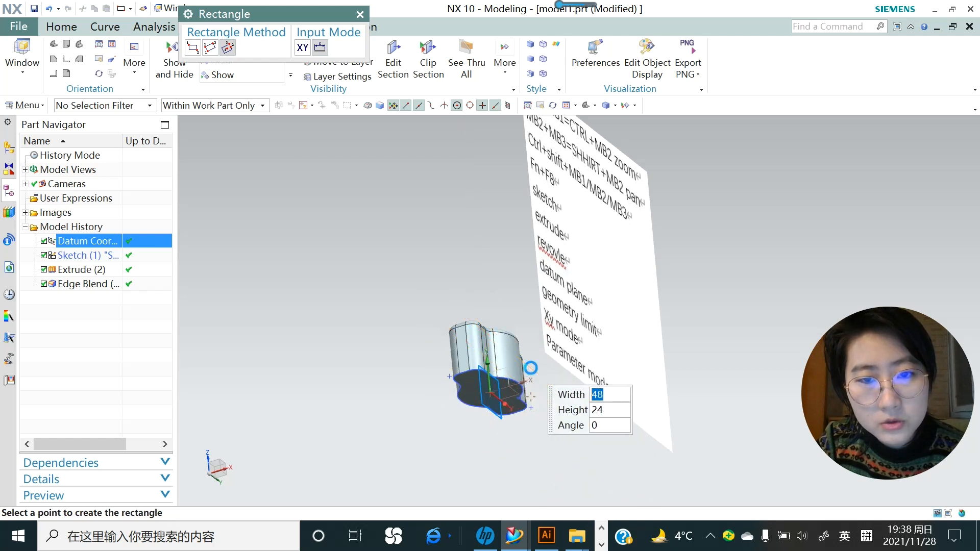
pyautogui.click(531, 368)
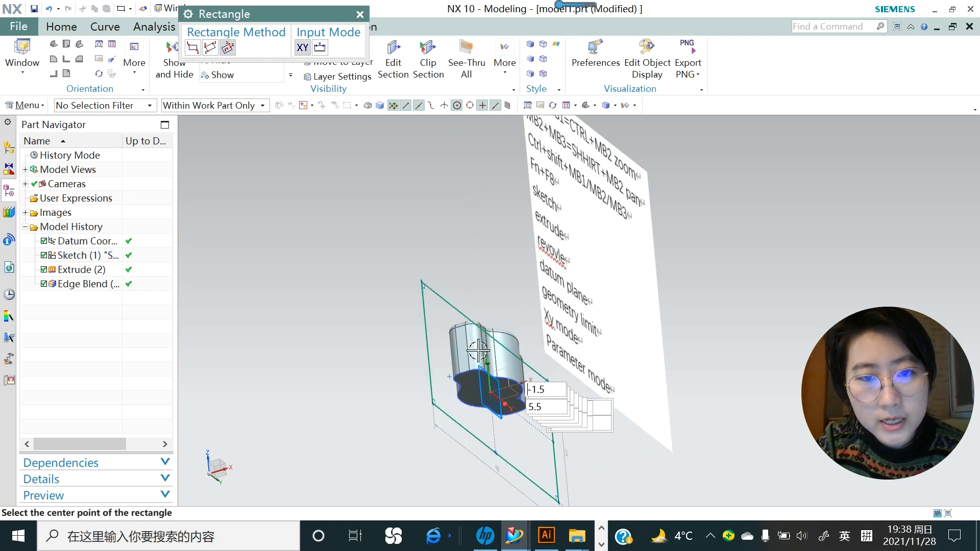
pyautogui.click(360, 15)
pyautogui.scroll(-3, 429, 276)
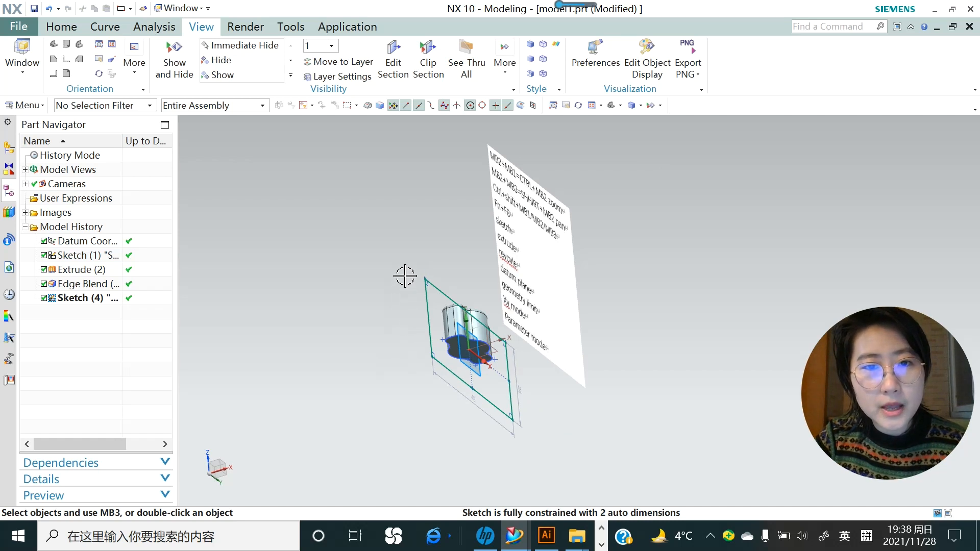
# - Remove one curved side face of the wavy solid with Delete Face
pyautogui.keyDown('ctrl'); pyautogui.keyDown('shift'); pyautogui.click(406, 256); pyautogui.keyUp('shift'); pyautogui.keyUp('ctrl')
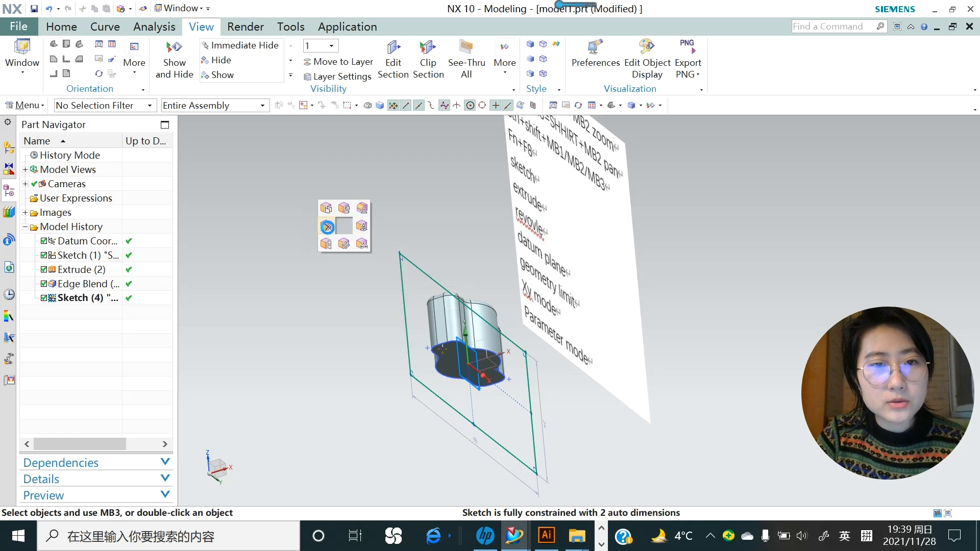
pyautogui.click(327, 226)
pyautogui.scroll(2, 458, 334)
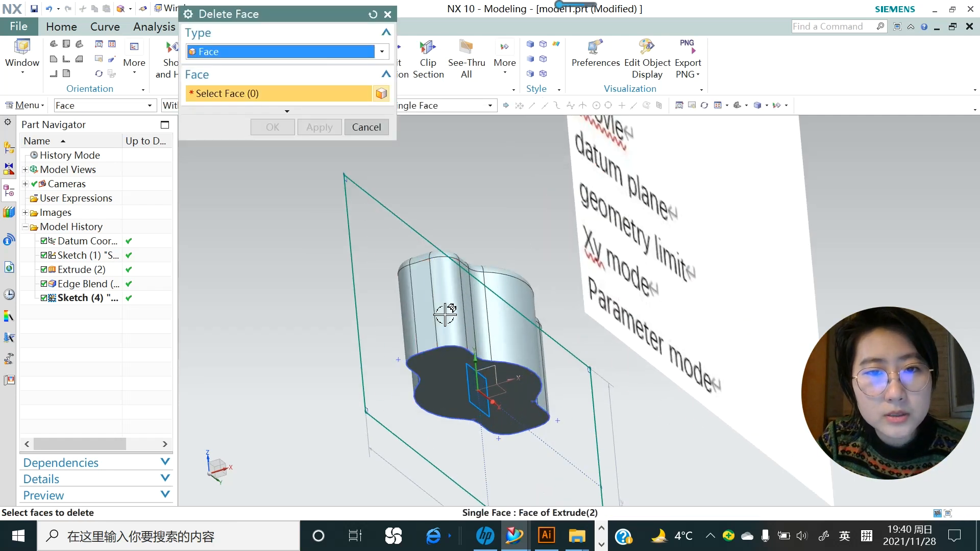
pyautogui.click(445, 289)
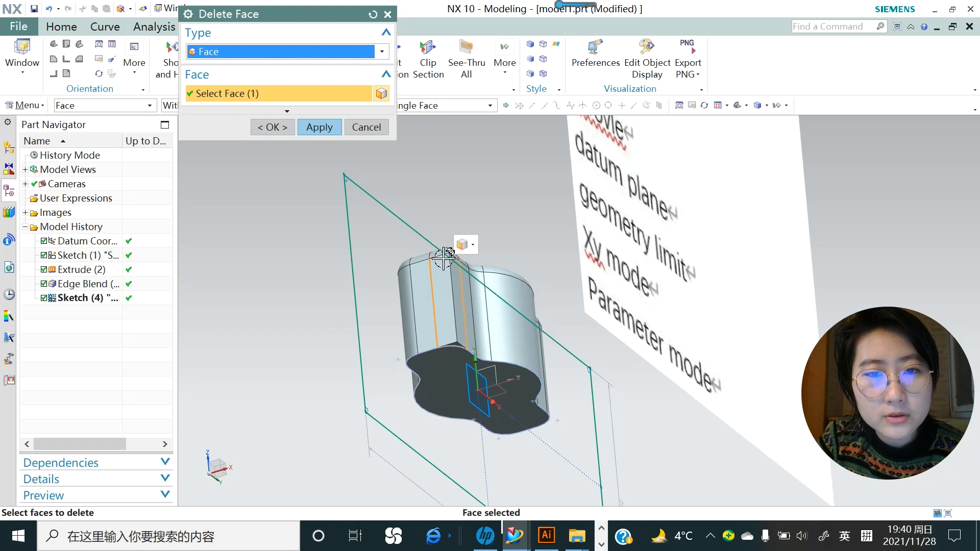
pyautogui.click(319, 128)
pyautogui.scroll(-3, 437, 237)
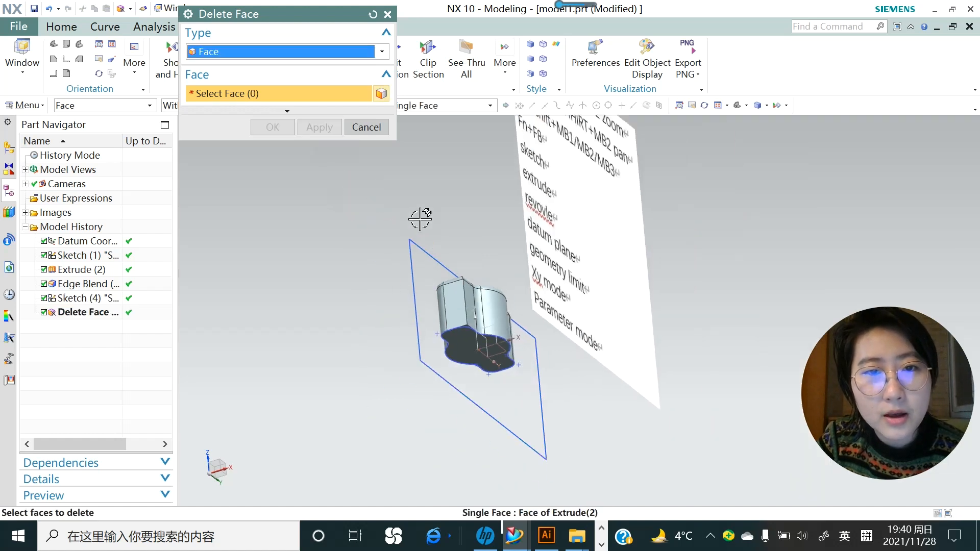
pyautogui.scroll(-2, 473, 359)
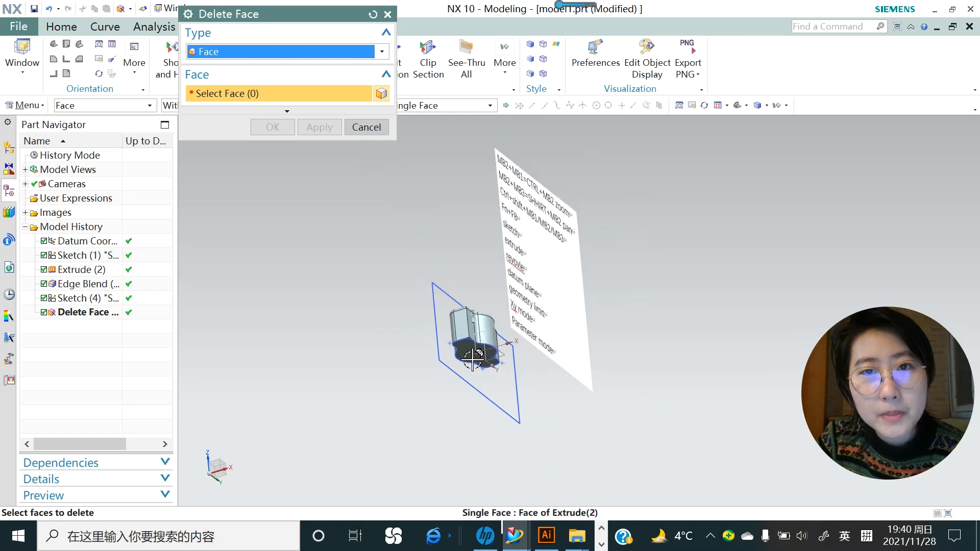
pyautogui.click(367, 129)
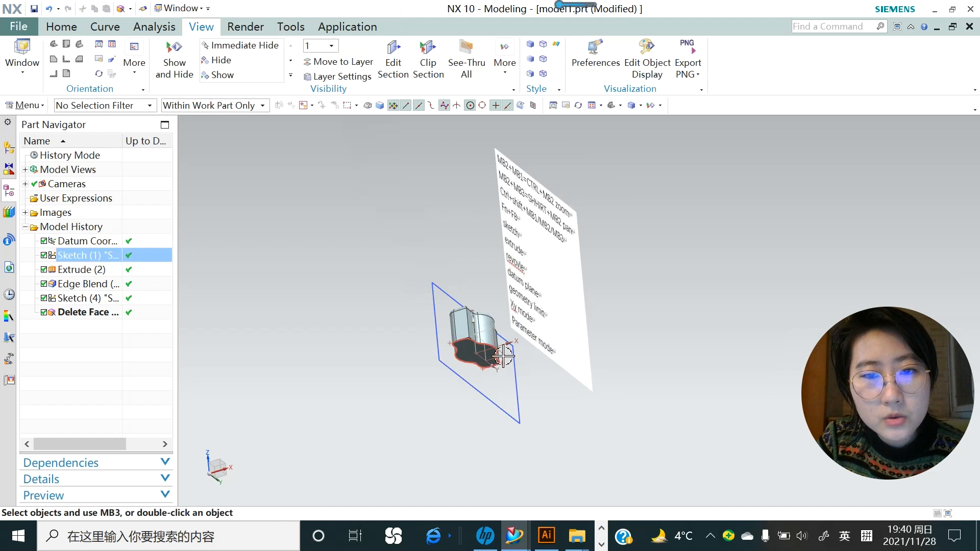
pyautogui.moveTo(500, 357); pyautogui.dragTo(449, 364, button='middle')
pyautogui.scroll(-2, 464, 358)
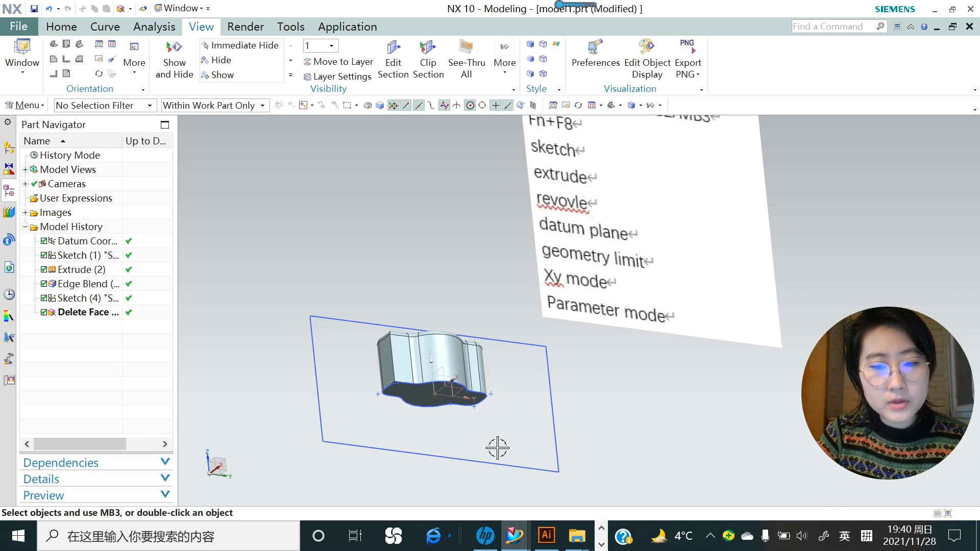
pyautogui.press('F8')
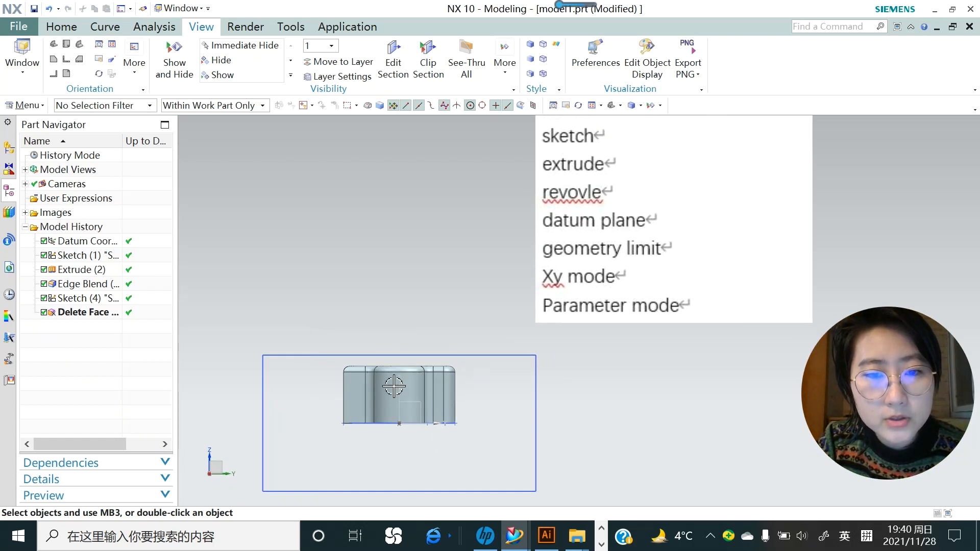
pyautogui.click(386, 417)
pyautogui.moveTo(385, 418); pyautogui.dragTo(514, 411, button='middle')
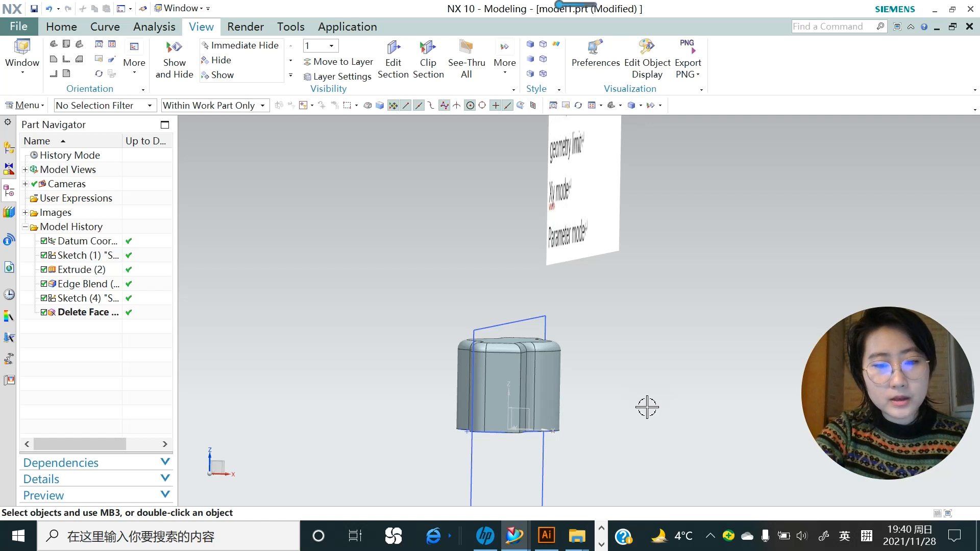
pyautogui.hotkey('ctrl', 'alt', 'f')
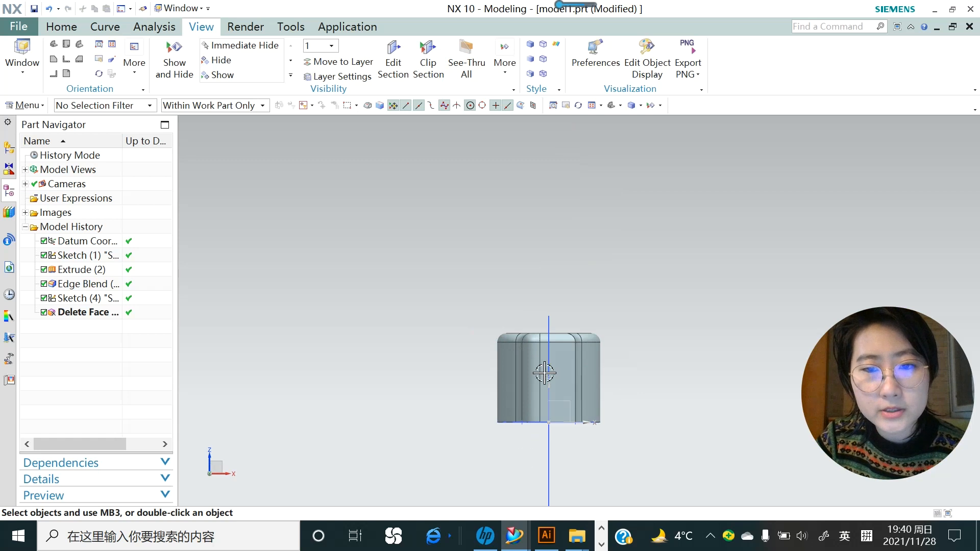
pyautogui.scroll(-3, 534, 328)
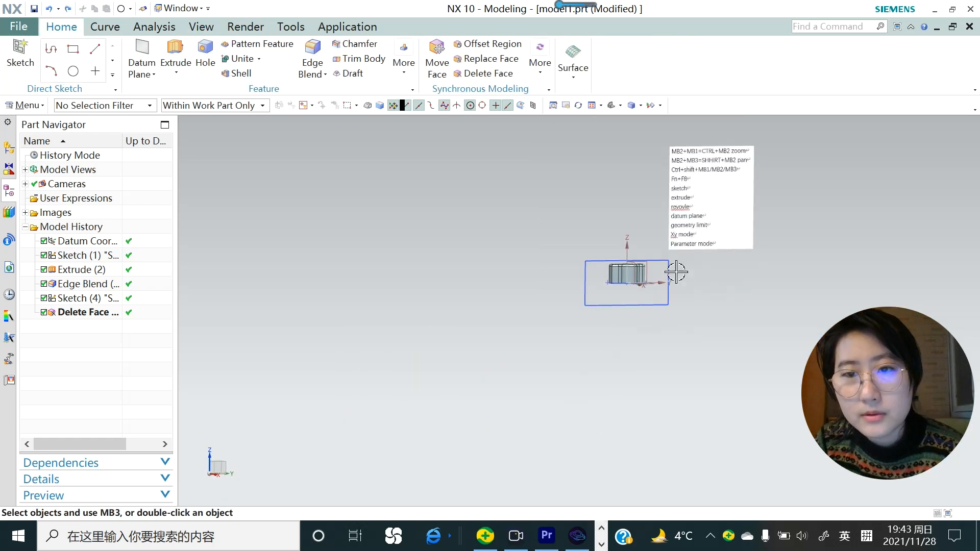
# - Start a new sketch, first trying the existing YZ datum plane as its plane
pyautogui.scroll(1, 676, 272)
pyautogui.scroll(1, 676, 272)
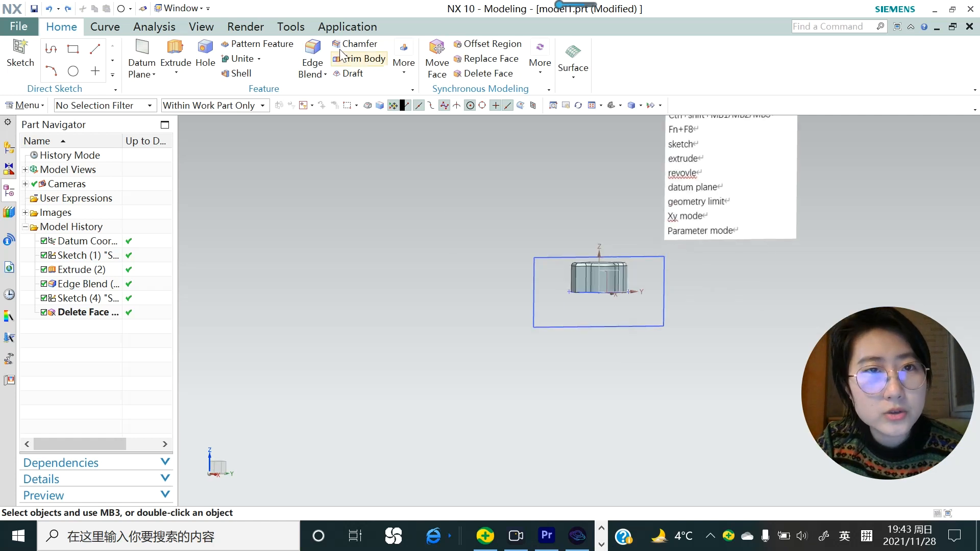
pyautogui.click(21, 63)
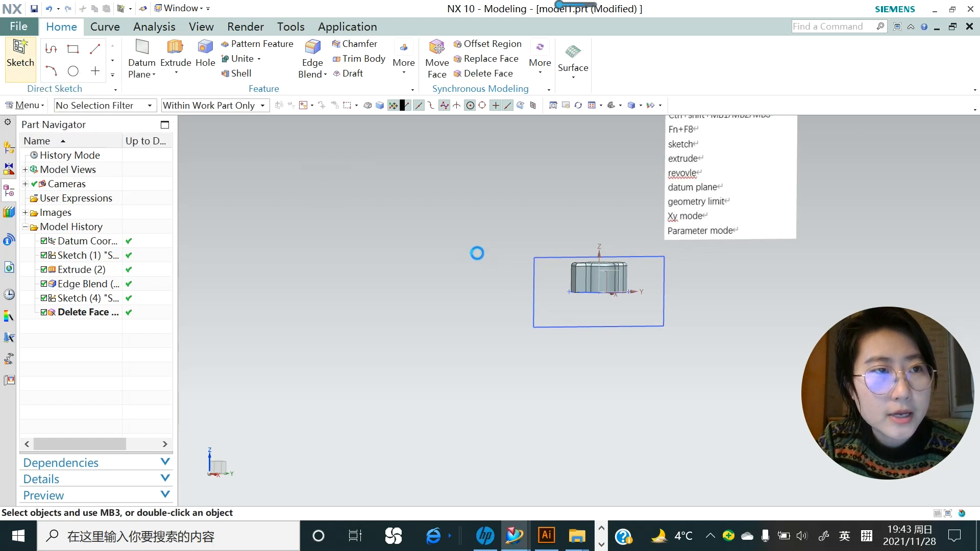
pyautogui.scroll(2, 644, 295)
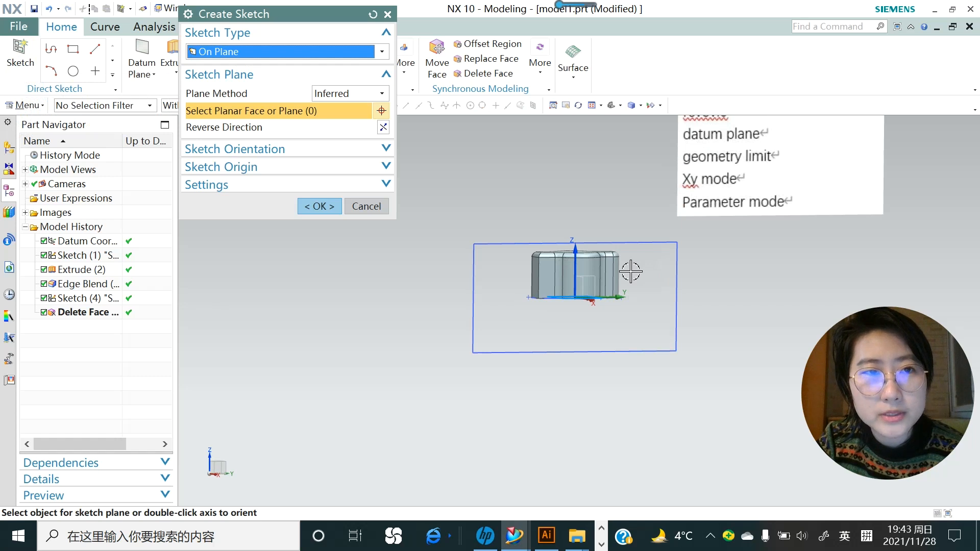
pyautogui.click(382, 94)
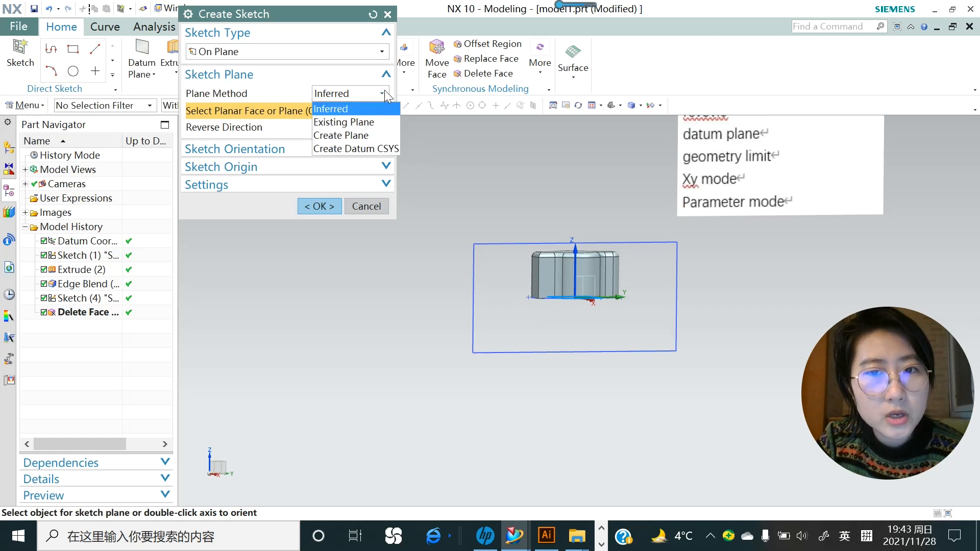
pyautogui.click(366, 122)
pyautogui.click(590, 274)
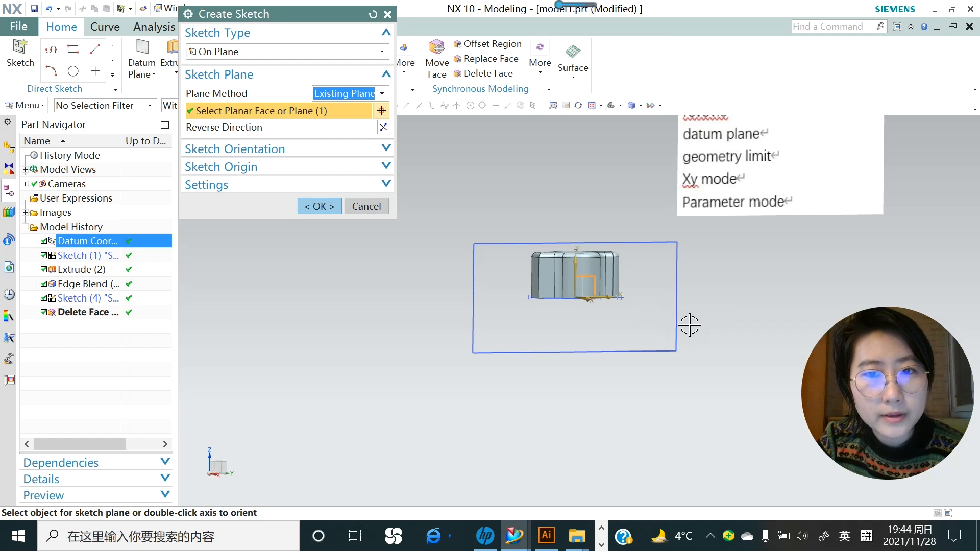
# - Place the sketch on a new plane offset 50 mm from the YZ datum plane
pyautogui.click(381, 95)
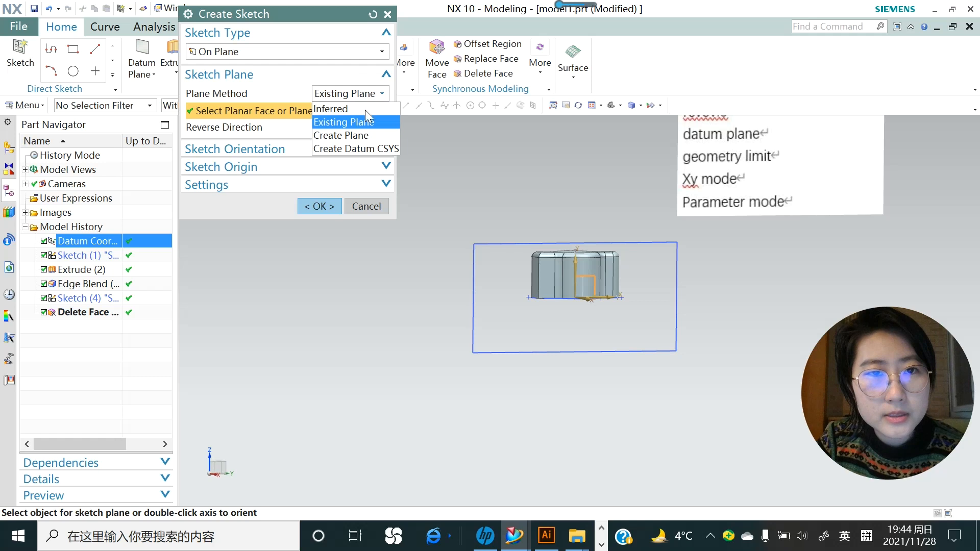
pyautogui.click(351, 135)
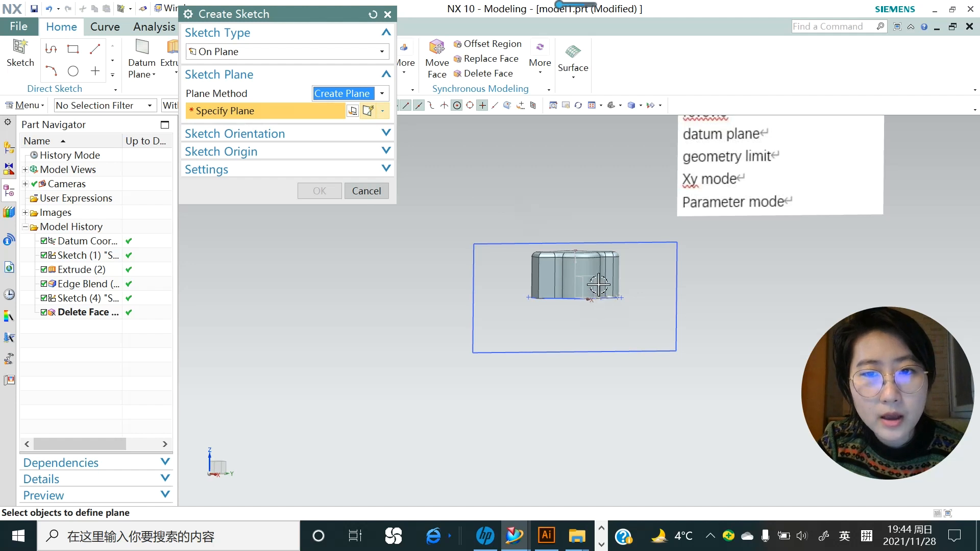
pyautogui.click(599, 319)
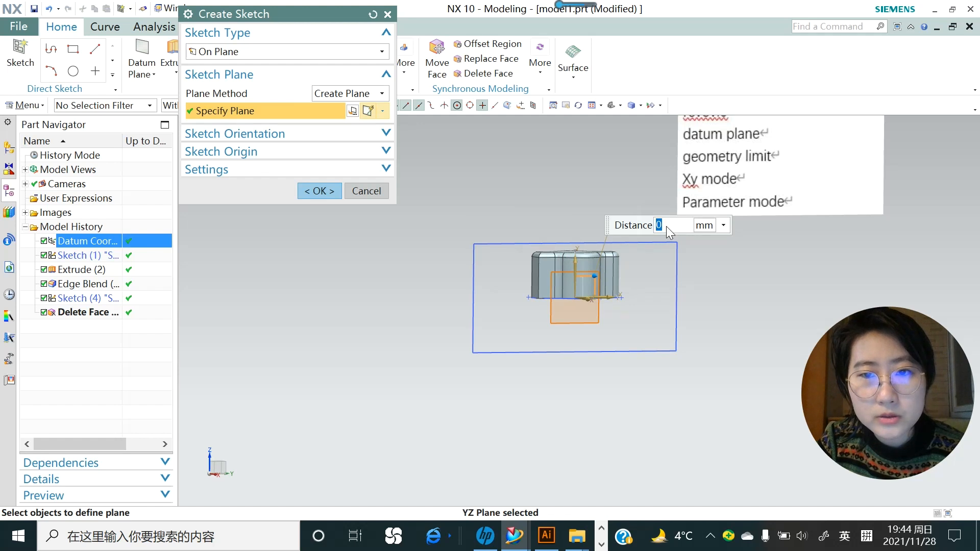
pyautogui.write('50')
pyautogui.press('Return')
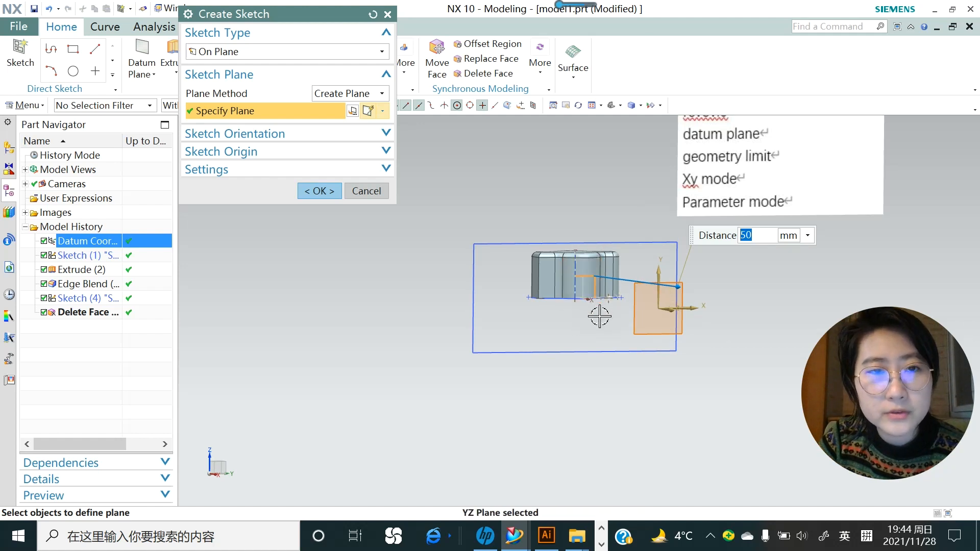
pyautogui.click(323, 191)
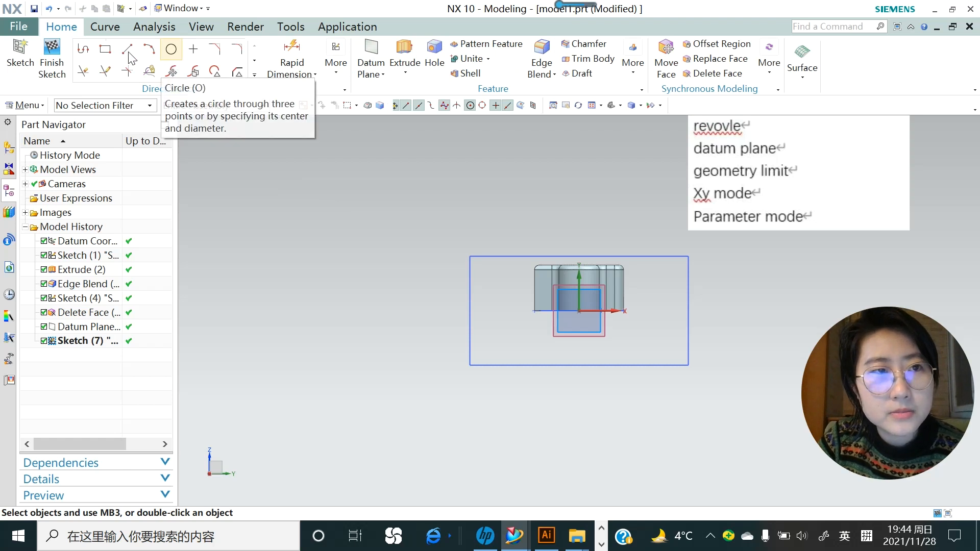
# - Draw a 30 mm diameter circle centred at XC 50, YC 20
pyautogui.click(171, 50)
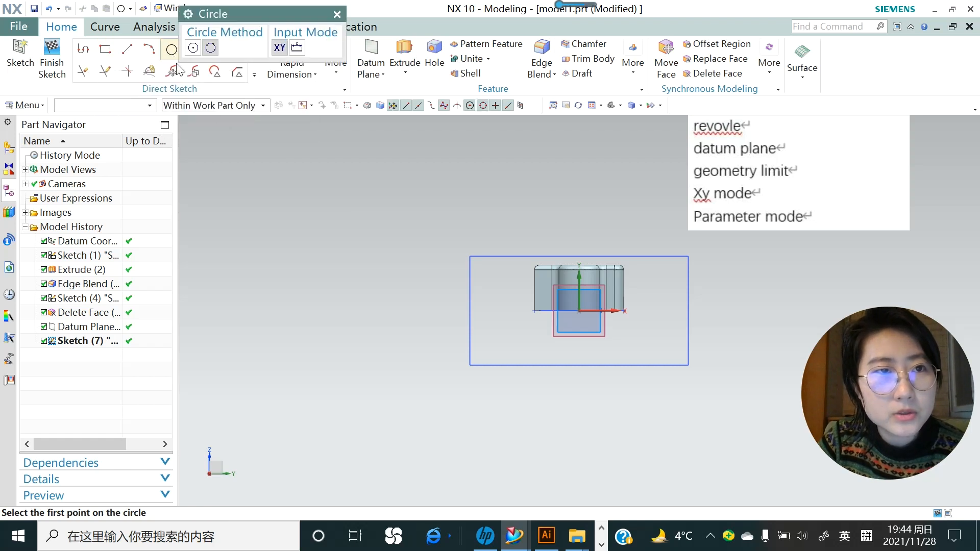
pyautogui.click(192, 49)
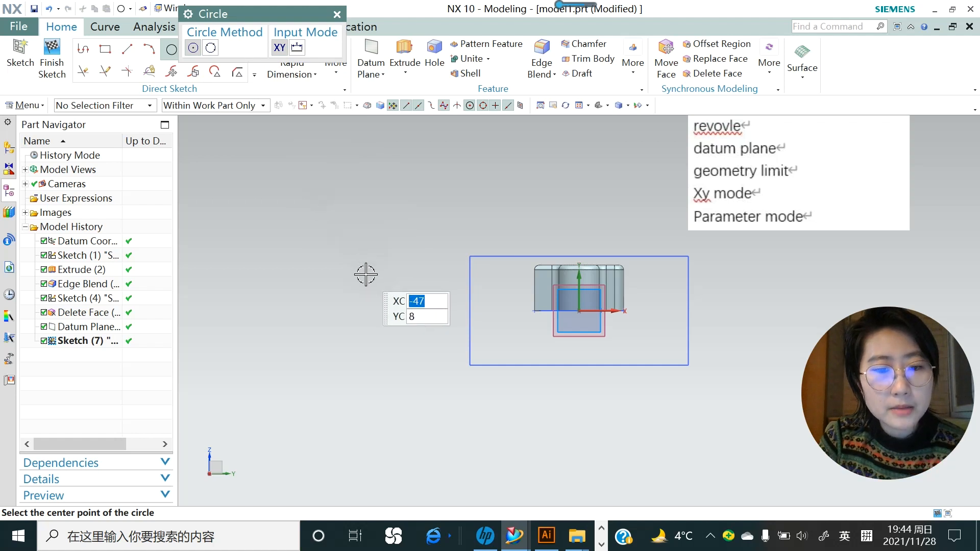
pyautogui.write('50')
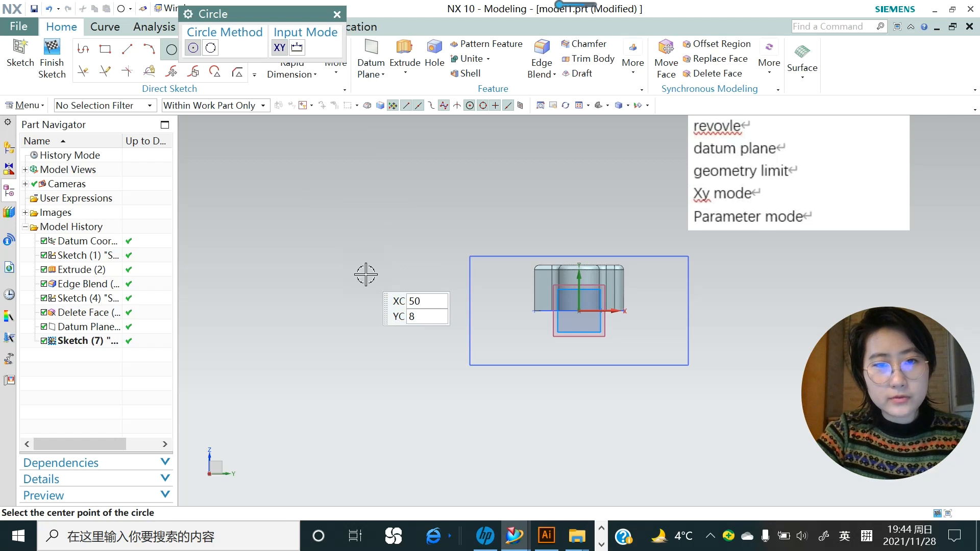
pyautogui.press('Tab')
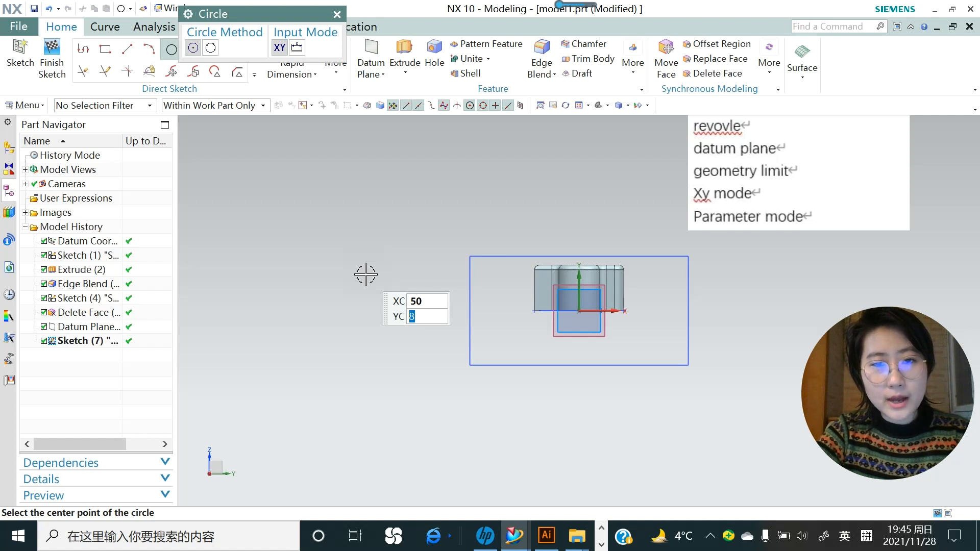
pyautogui.write('20')
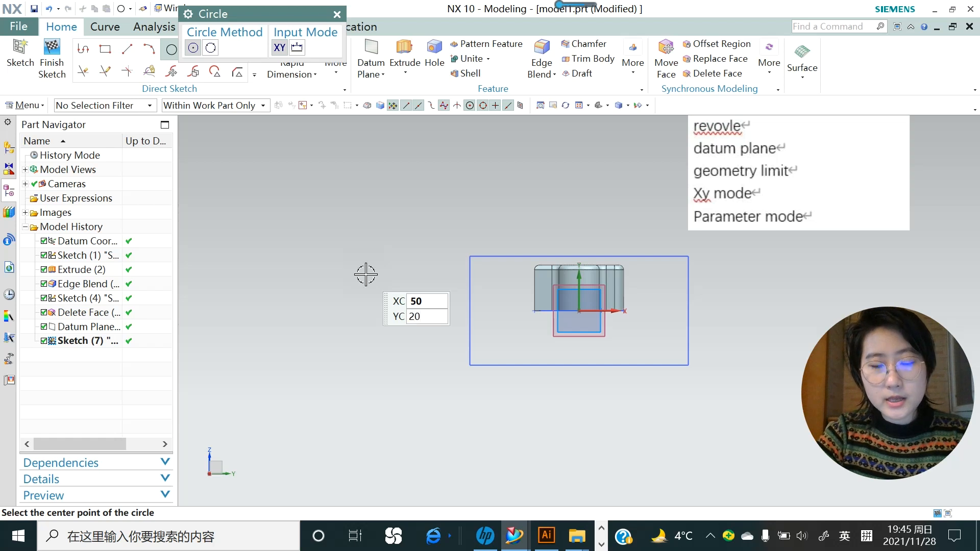
pyautogui.press('Return')
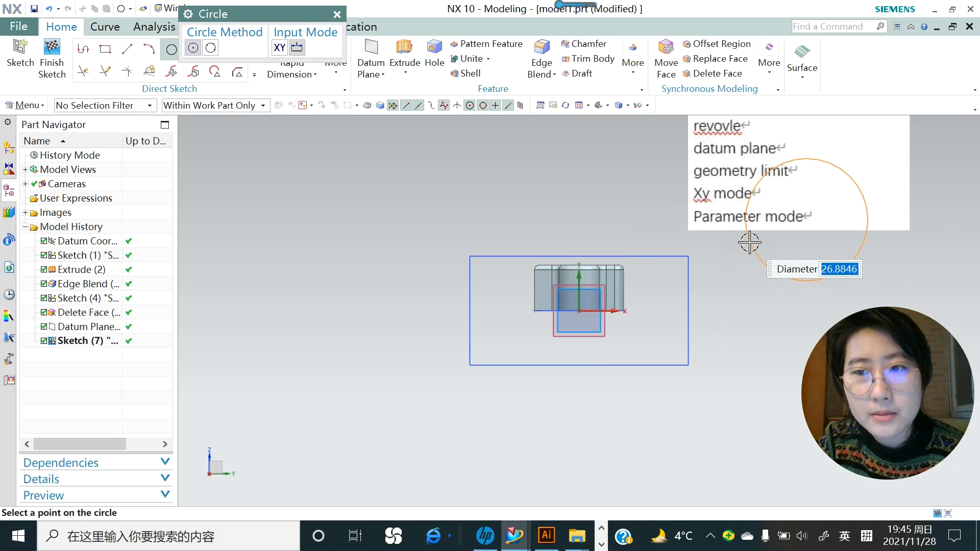
pyautogui.write('30')
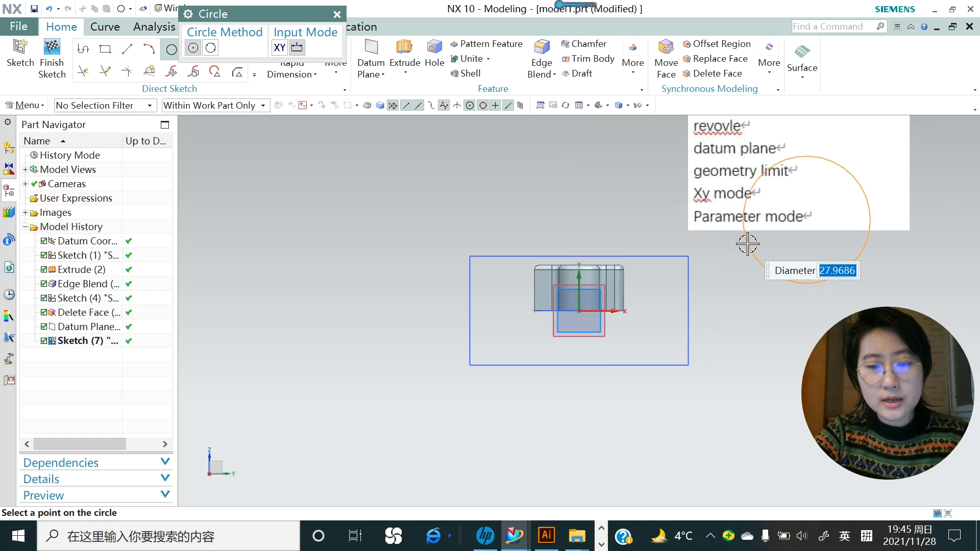
pyautogui.press('Return')
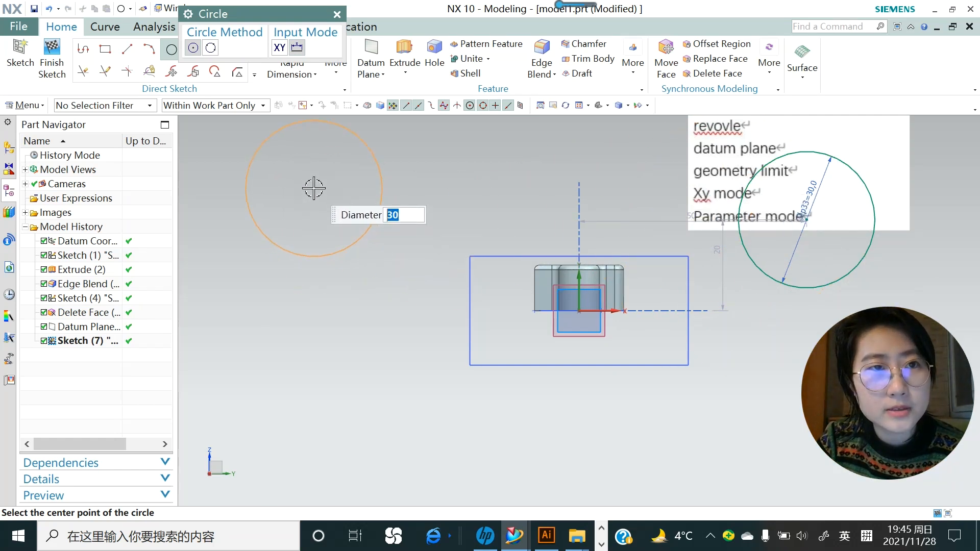
# - Add a second circle through three points across the vertical axis
pyautogui.click(211, 48)
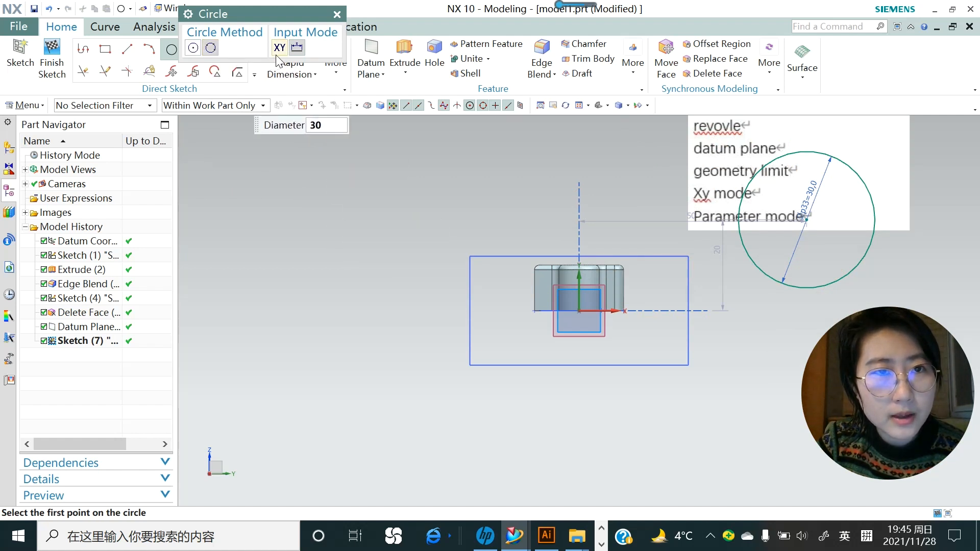
pyautogui.click(328, 220)
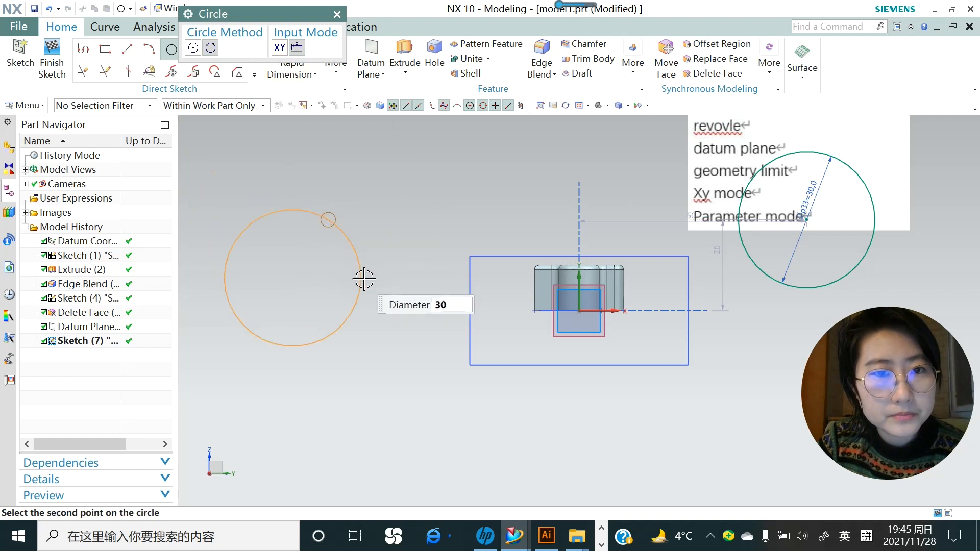
pyautogui.click(431, 173)
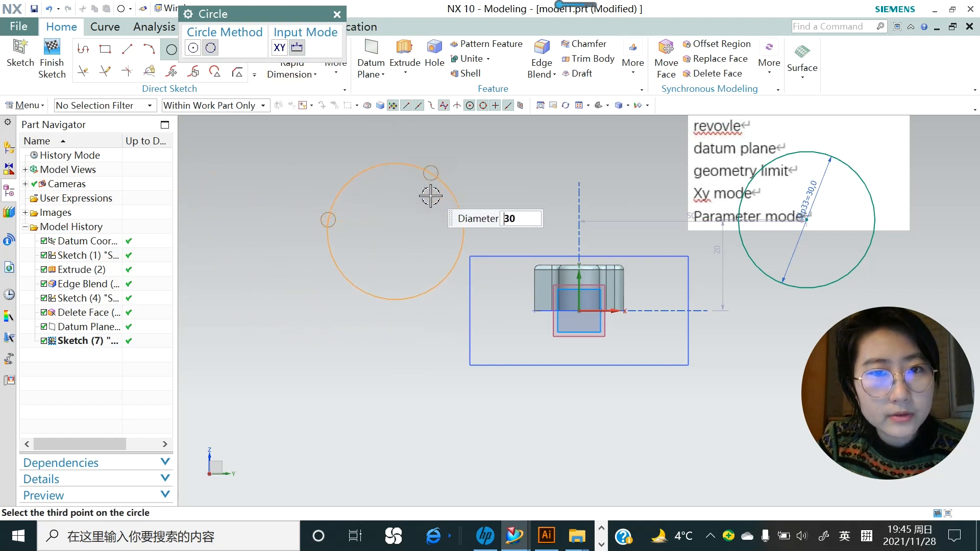
pyautogui.click(413, 298)
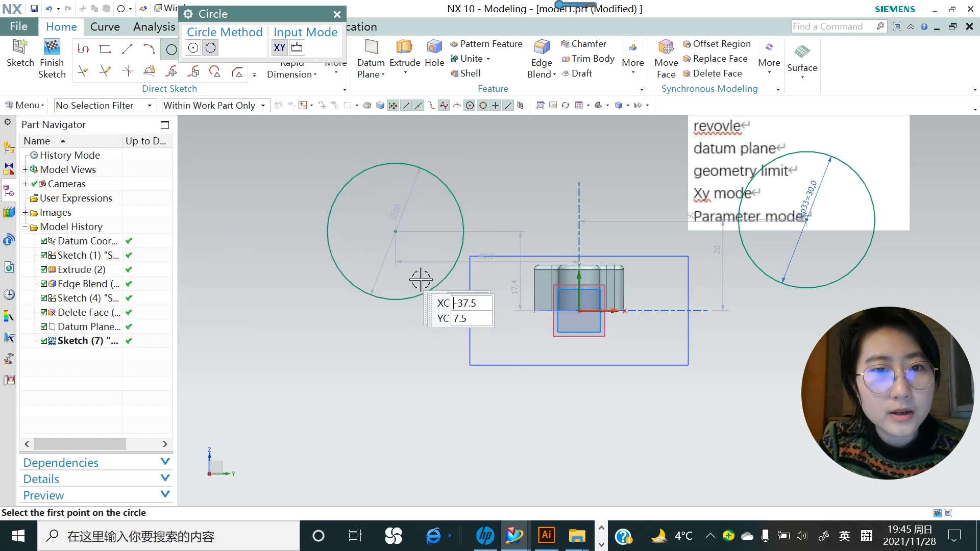
# - End the Circle tool and finish the two-circle sketch
pyautogui.press('Escape')
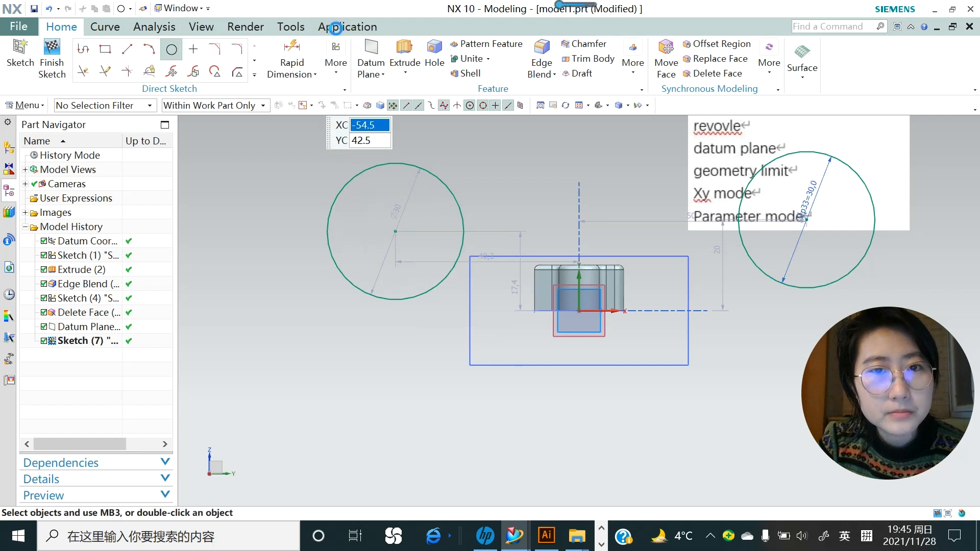
pyautogui.scroll(-4, 462, 232)
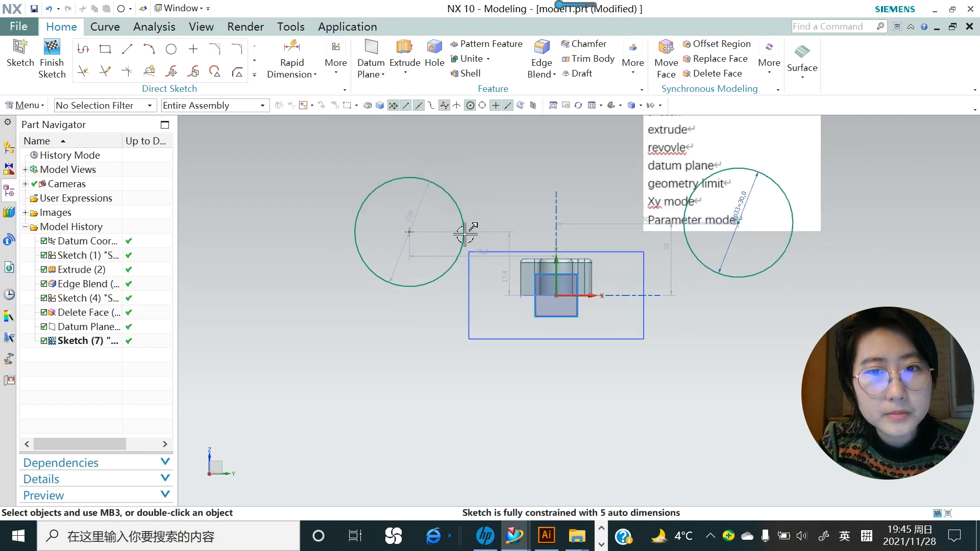
pyautogui.click(52, 60)
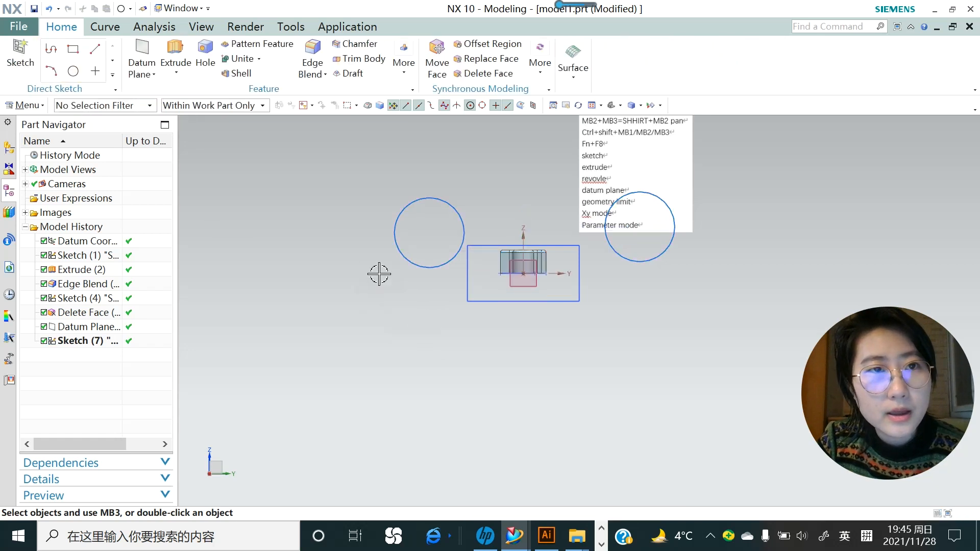
# - Start a new sketch on the offset datum plane
pyautogui.click(20, 54)
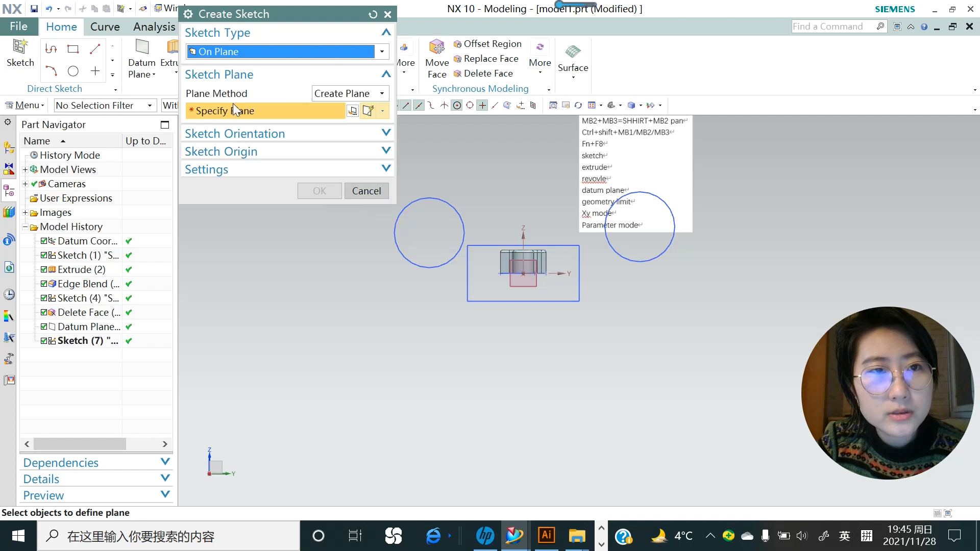
pyautogui.click(532, 282)
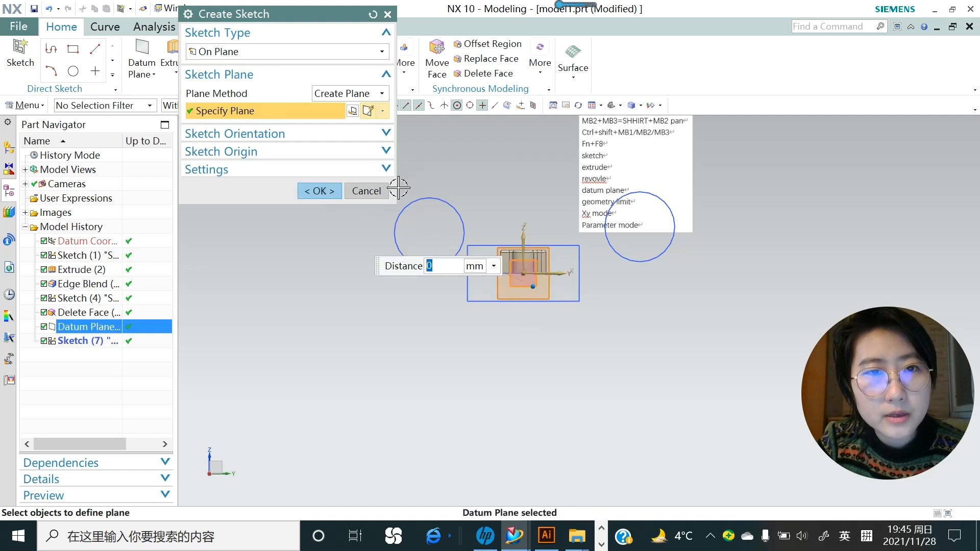
pyautogui.click(341, 191)
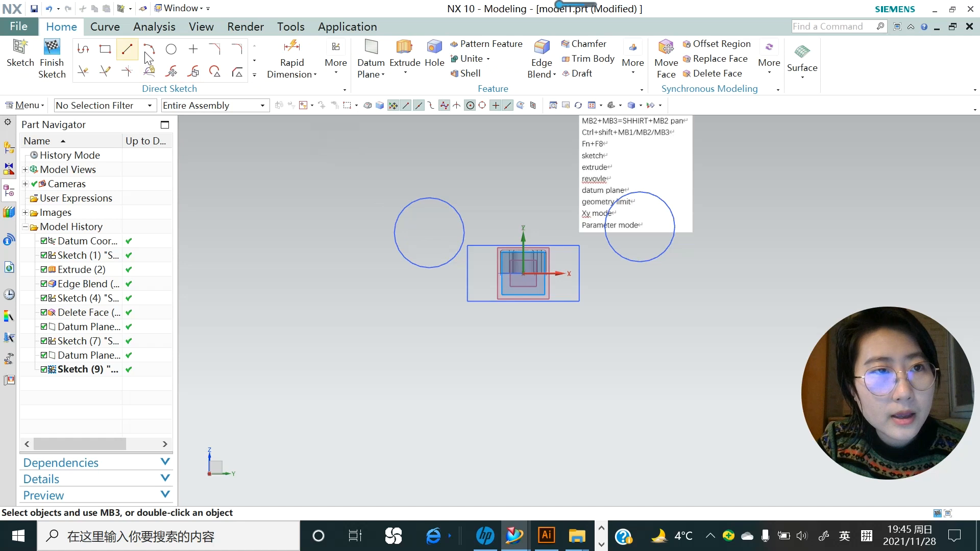
# - Draw a 48 × 14 rectangle below the part, abandoning an unfinished circle
pyautogui.click(172, 51)
pyautogui.click(523, 273)
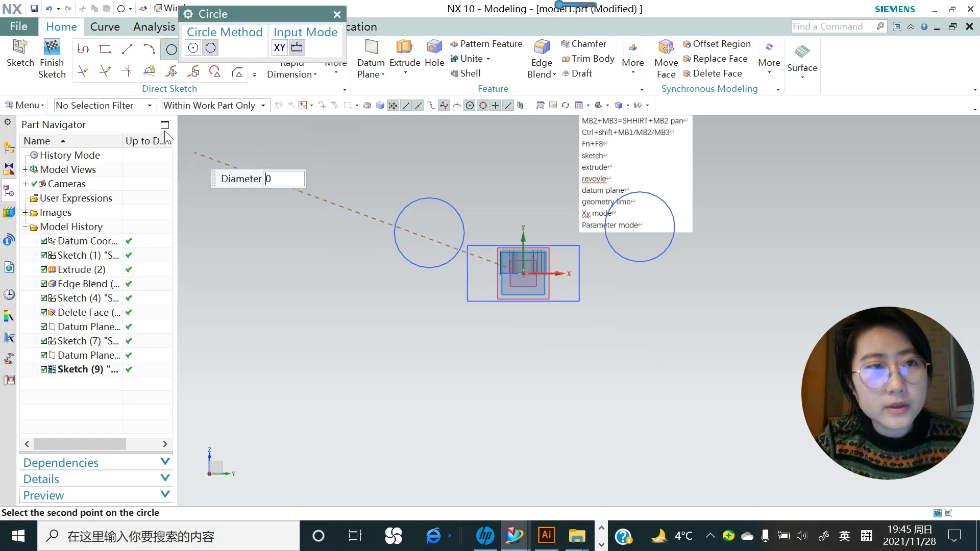
pyautogui.press('Escape')
pyautogui.click(105, 49)
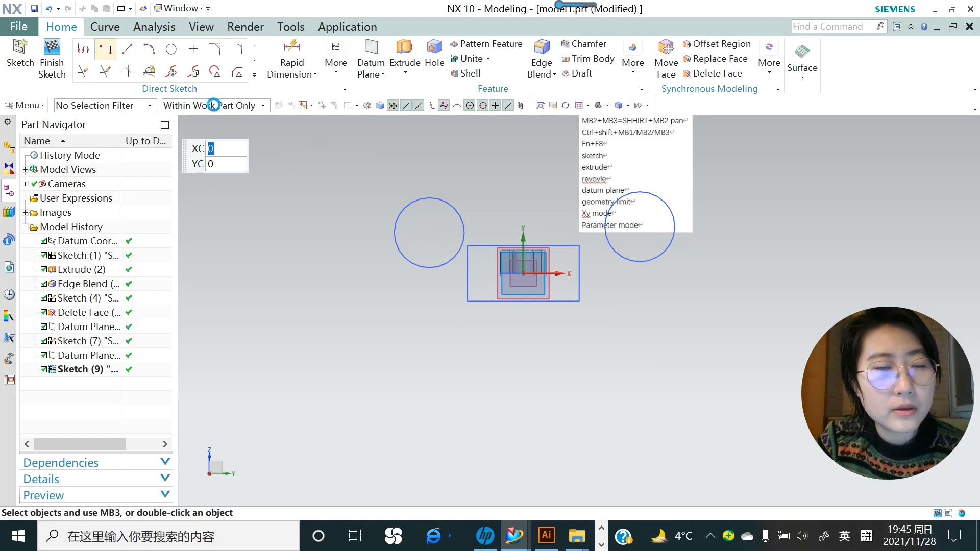
pyautogui.click(480, 341)
pyautogui.click(536, 336)
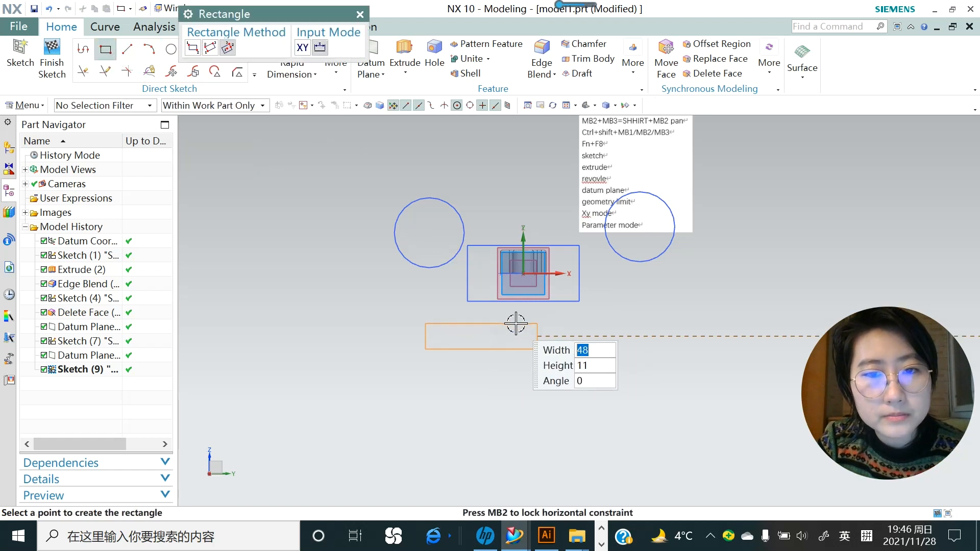
pyautogui.click(514, 320)
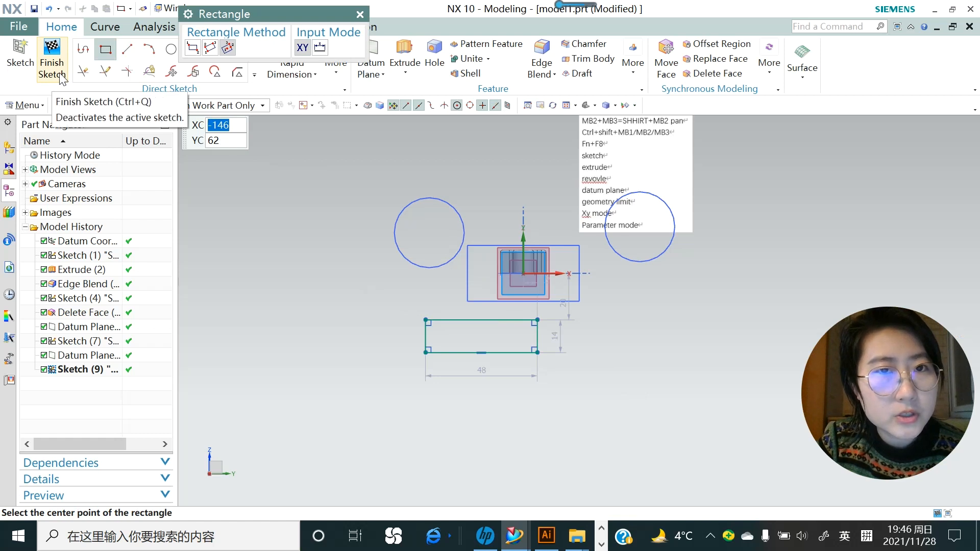
# - Finish the sketch and preview a 10 mm extrusion of the rectangle
pyautogui.click(409, 67)
pyautogui.click(419, 89)
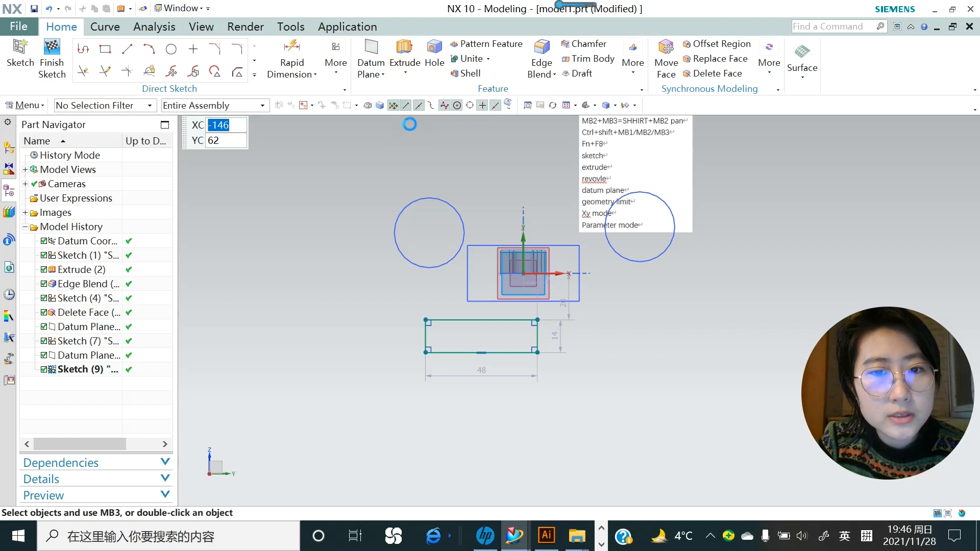
pyautogui.click(474, 326)
pyautogui.moveTo(474, 329); pyautogui.dragTo(516, 332, button='middle')
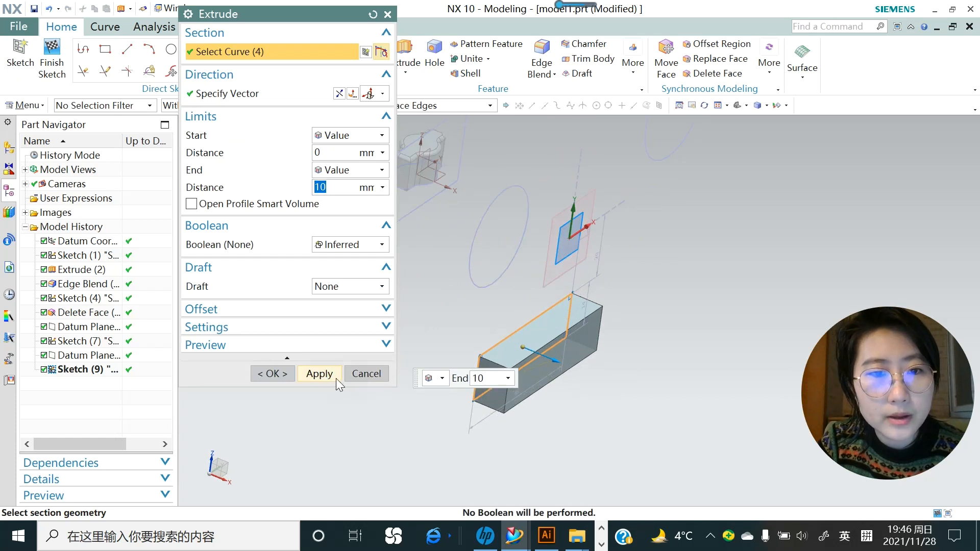
# - Replace the extrusion with a full 360° revolve about rectangle edge Line24, forming a disk
pyautogui.click(359, 375)
pyautogui.click(406, 73)
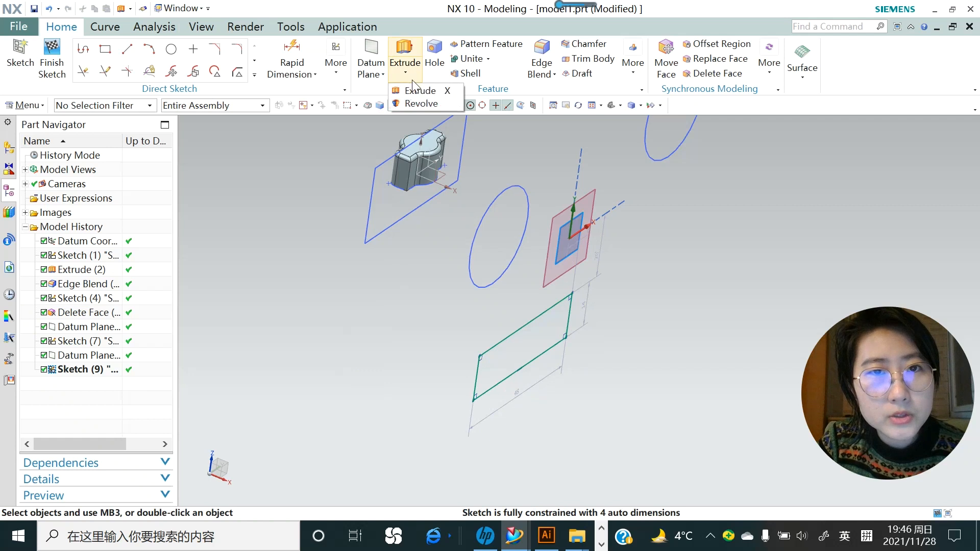
pyautogui.click(420, 104)
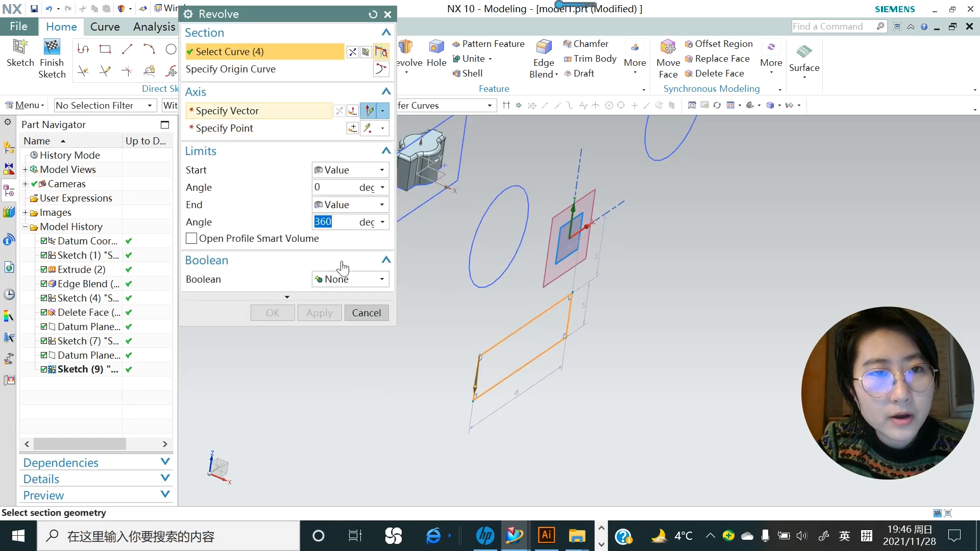
pyautogui.scroll(2, 476, 403)
pyautogui.scroll(2, 476, 403)
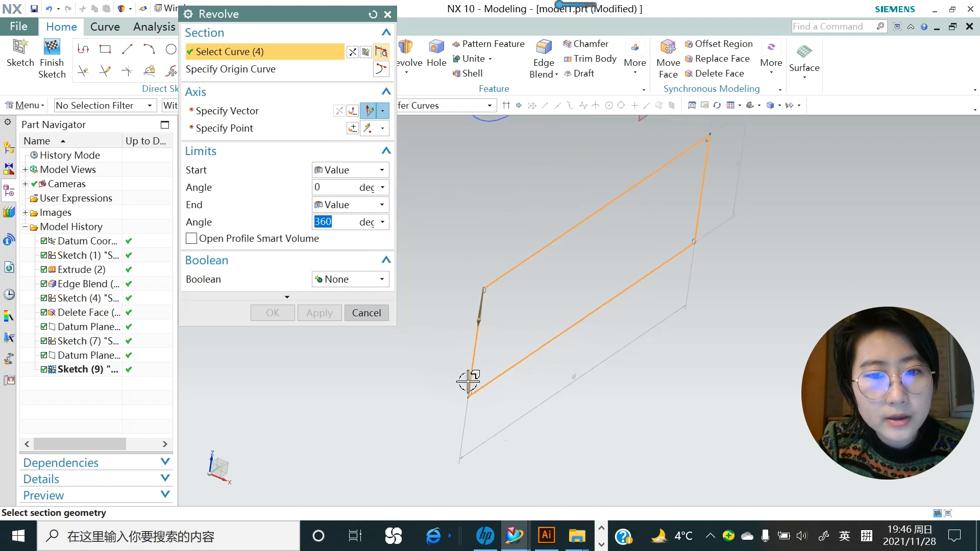
pyautogui.click(258, 111)
pyautogui.click(474, 366)
pyautogui.scroll(-4, 537, 351)
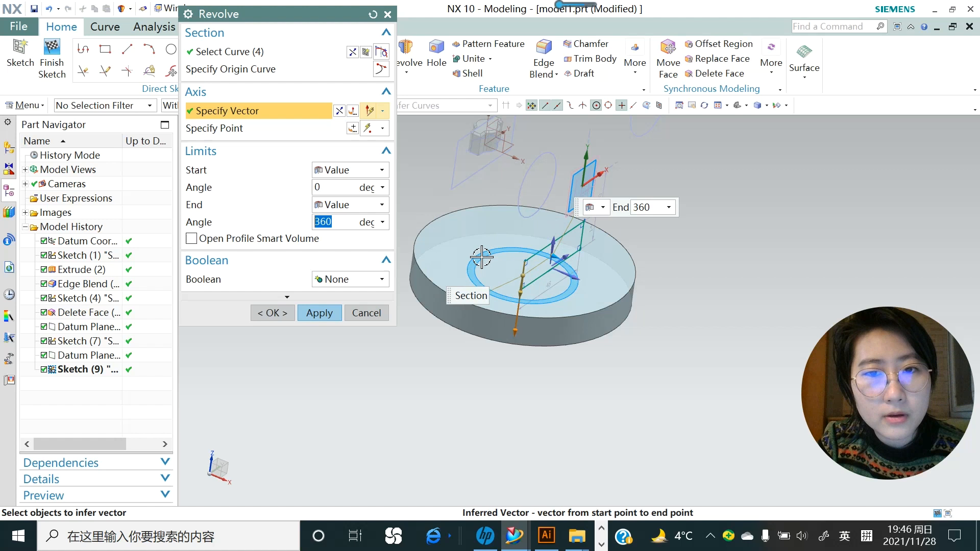
pyautogui.click(319, 312)
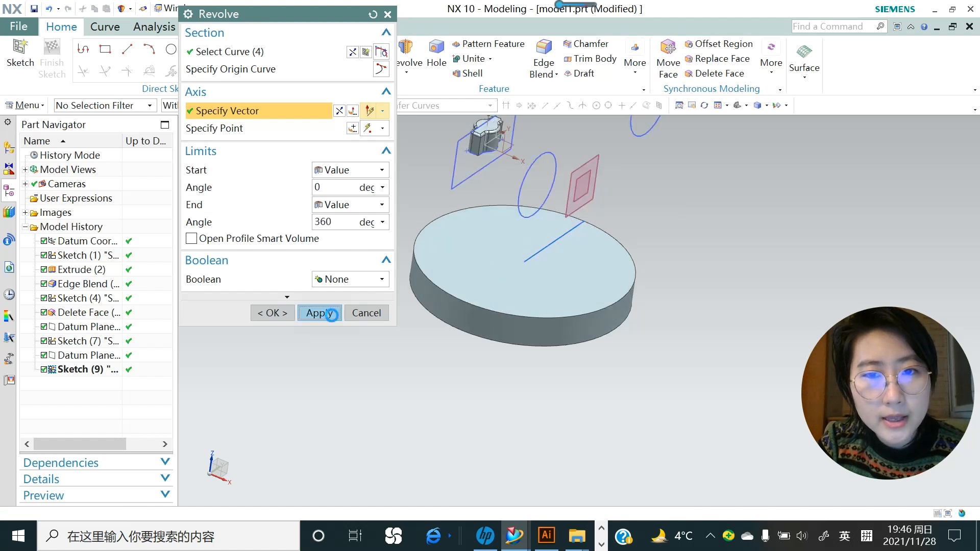
pyautogui.click(389, 14)
pyautogui.moveTo(485, 224); pyautogui.dragTo(532, 222, button='middle')
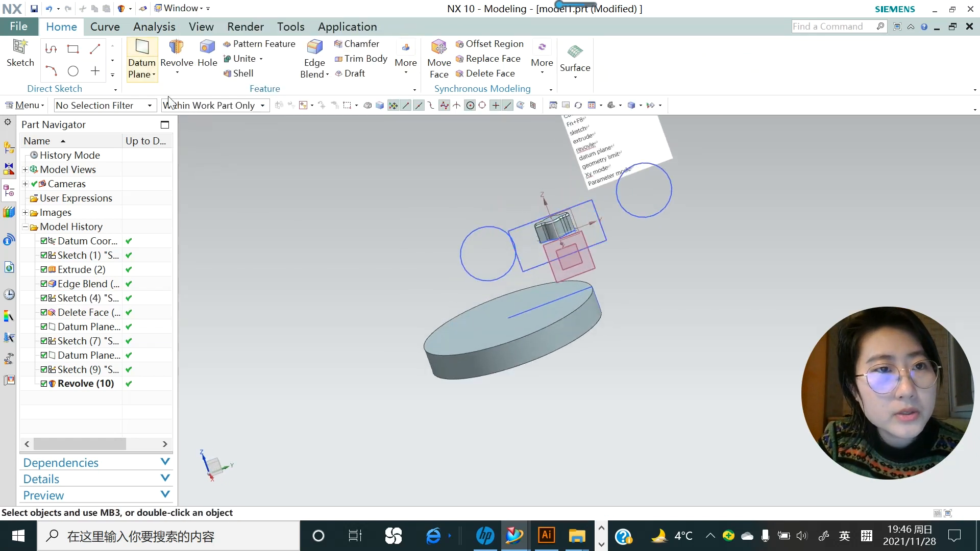
# - Start an extrusion whose section is a new sketch on the datum CSYS XZ plane
pyautogui.click(177, 73)
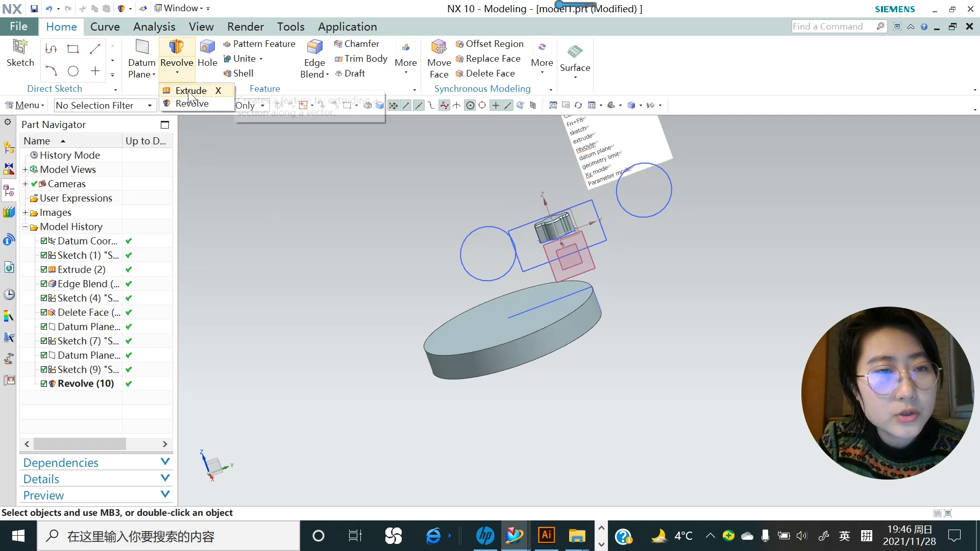
pyautogui.click(190, 93)
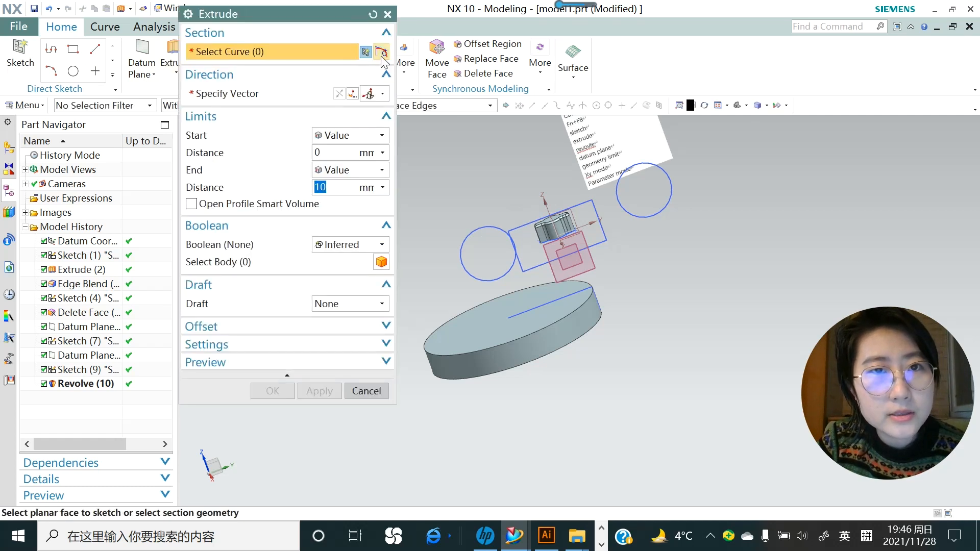
pyautogui.click(383, 53)
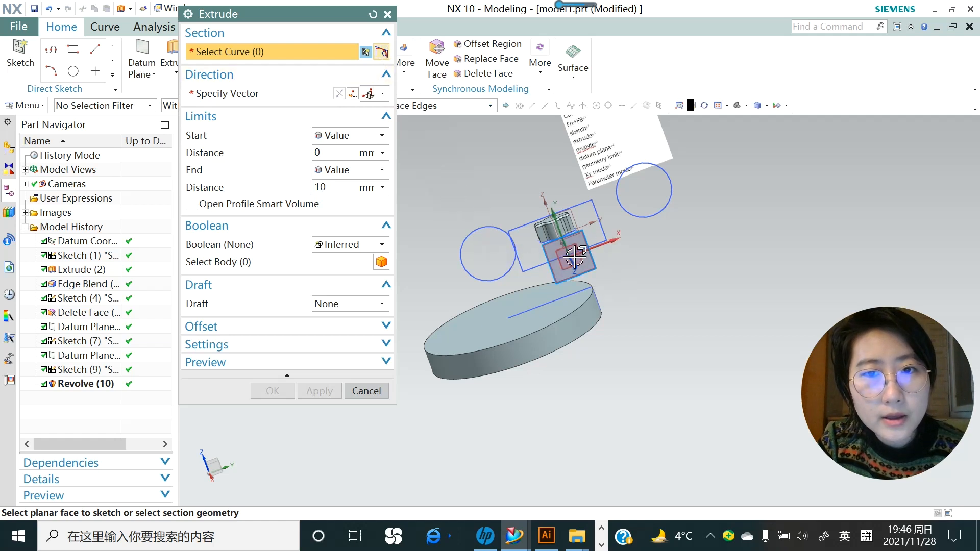
pyautogui.moveTo(531, 278); pyautogui.dragTo(542, 256, button='middle')
pyautogui.scroll(2, 531, 251)
pyautogui.scroll(-2, 536, 255)
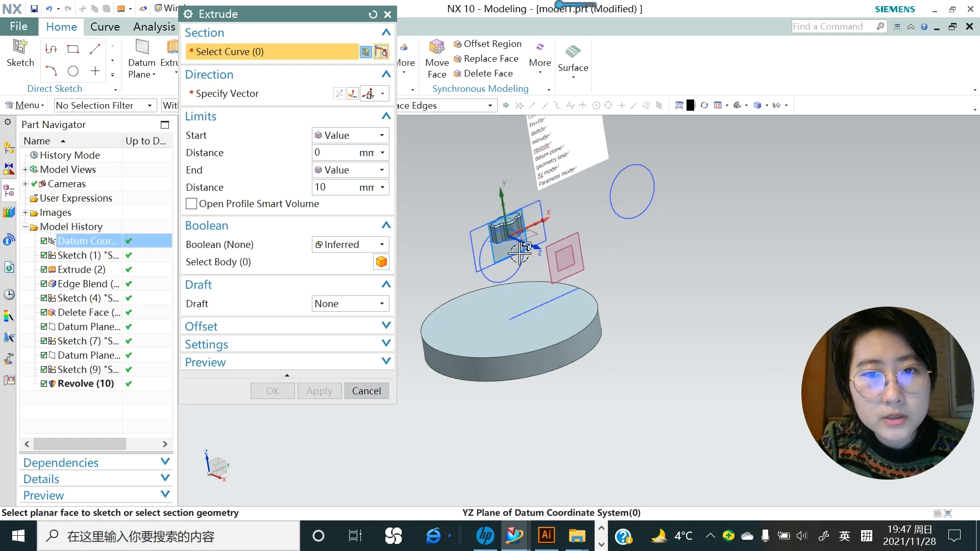
pyautogui.click(512, 217)
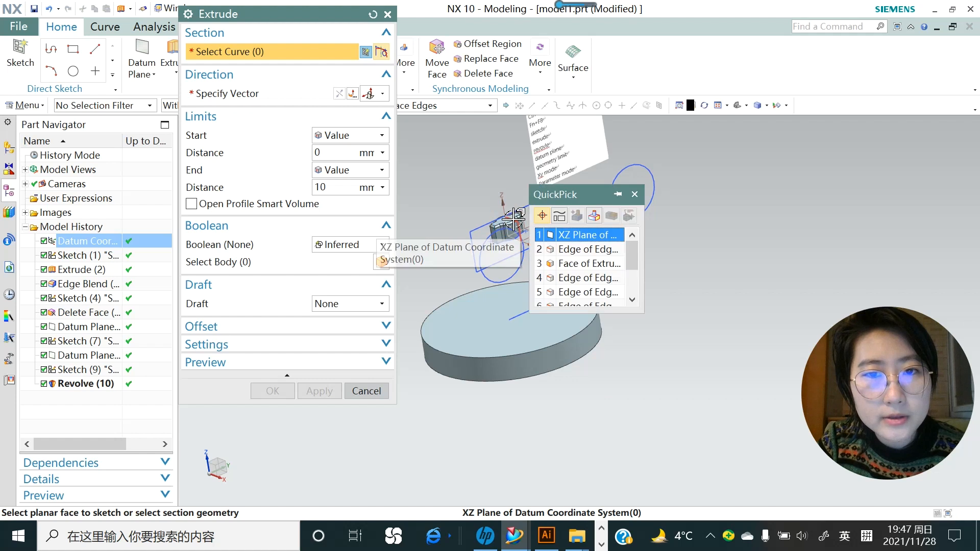
pyautogui.click(579, 238)
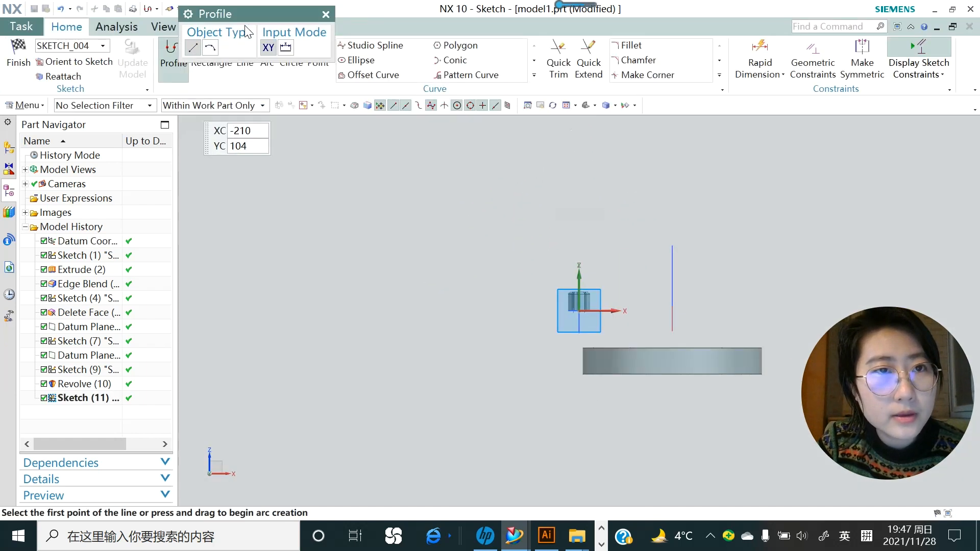
# - Draw a 52 × 43.3 rectangle beside the disk and finish the sketch
pyautogui.click(223, 66)
pyautogui.click(500, 341)
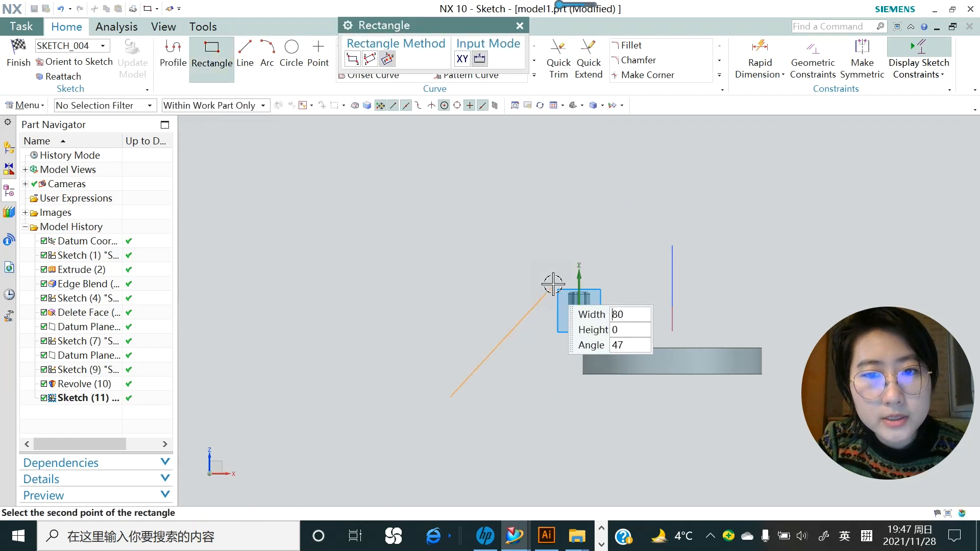
pyautogui.click(550, 341)
pyautogui.click(520, 302)
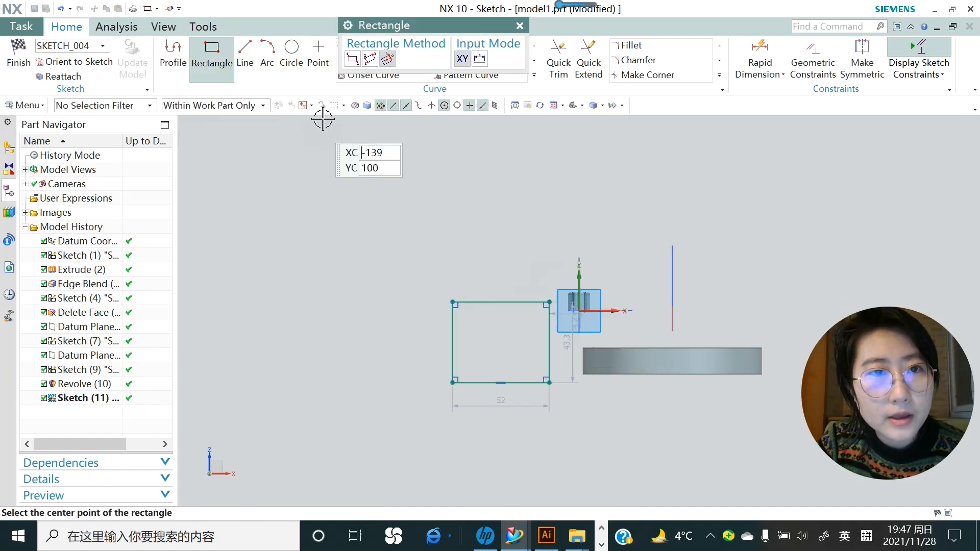
pyautogui.click(520, 26)
pyautogui.click(19, 52)
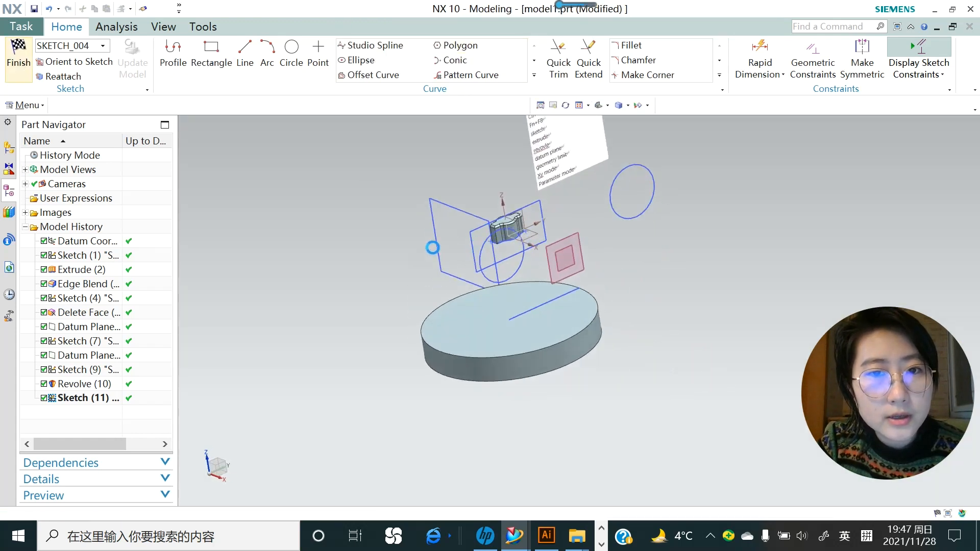
# - Extrude the rectangle sketch from 0 to 30 mm into a block beside the wavy solid
pyautogui.moveTo(442, 31); pyautogui.dragTo(236, 43)
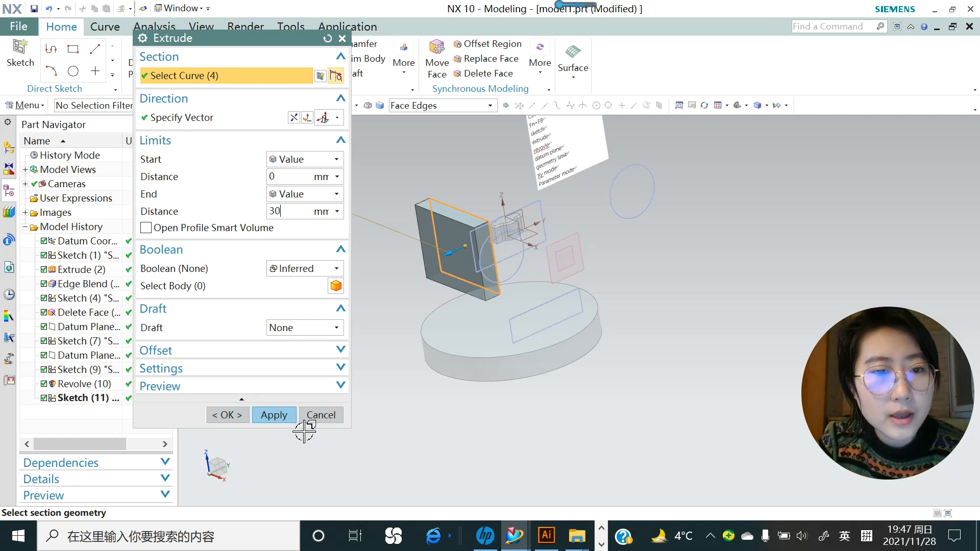
pyautogui.click(274, 415)
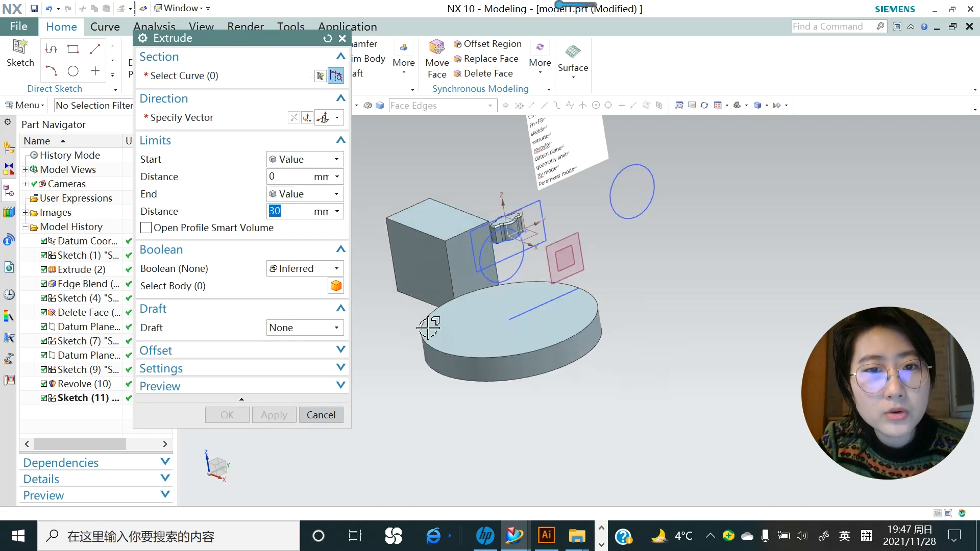
pyautogui.scroll(-2, 659, 348)
pyautogui.click(342, 39)
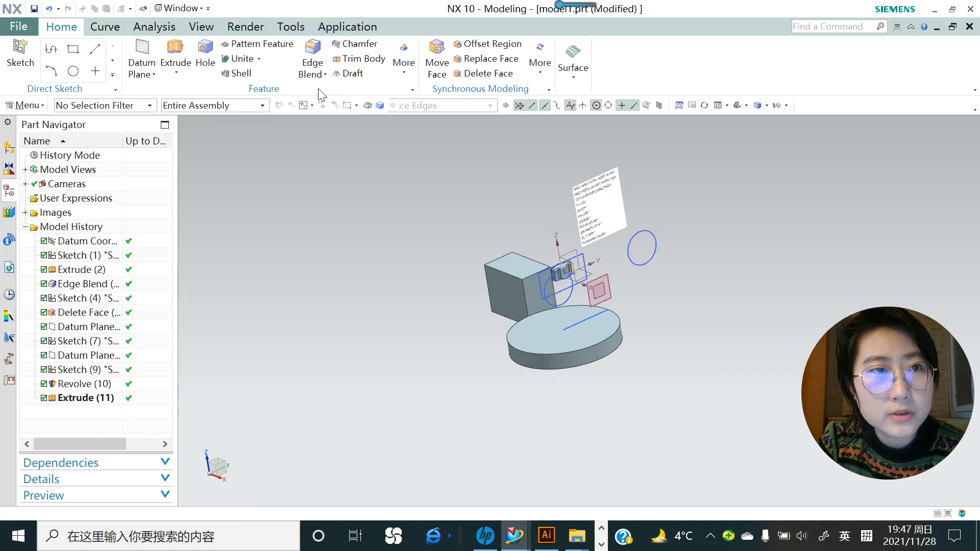
pyautogui.click(182, 75)
# - Start a Revolve feature and pick the datum plane for its section sketch
pyautogui.click(192, 104)
pyautogui.click(338, 81)
pyautogui.scroll(1, 574, 323)
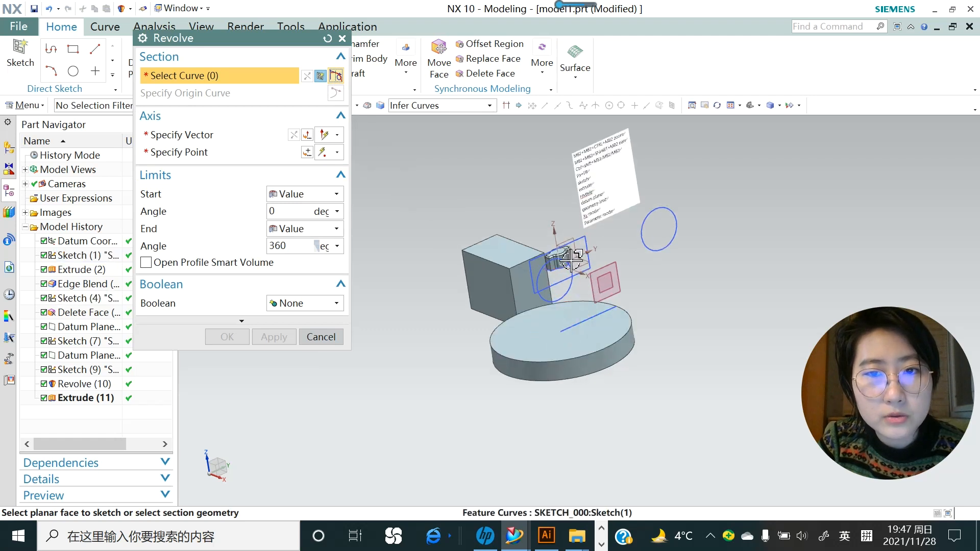
pyautogui.scroll(4, 570, 259)
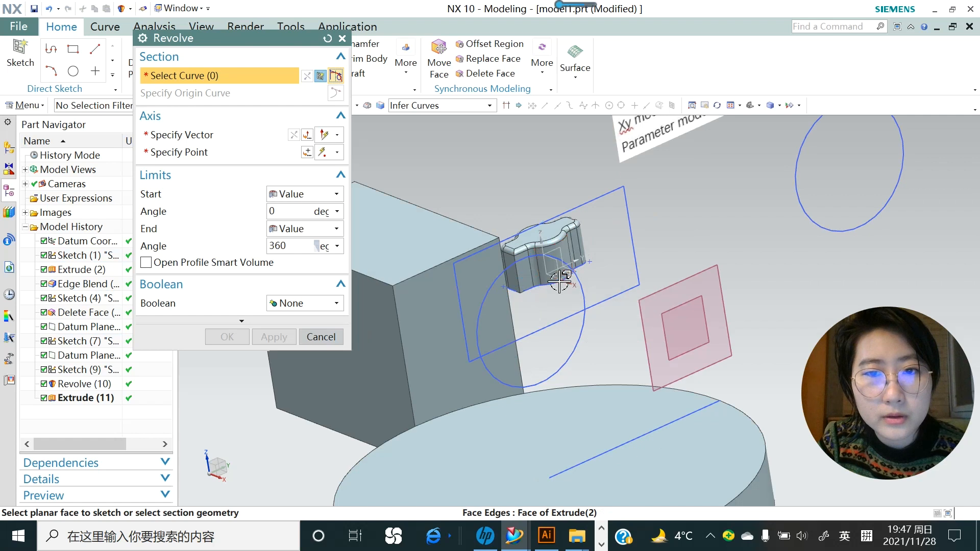
pyautogui.click(594, 304)
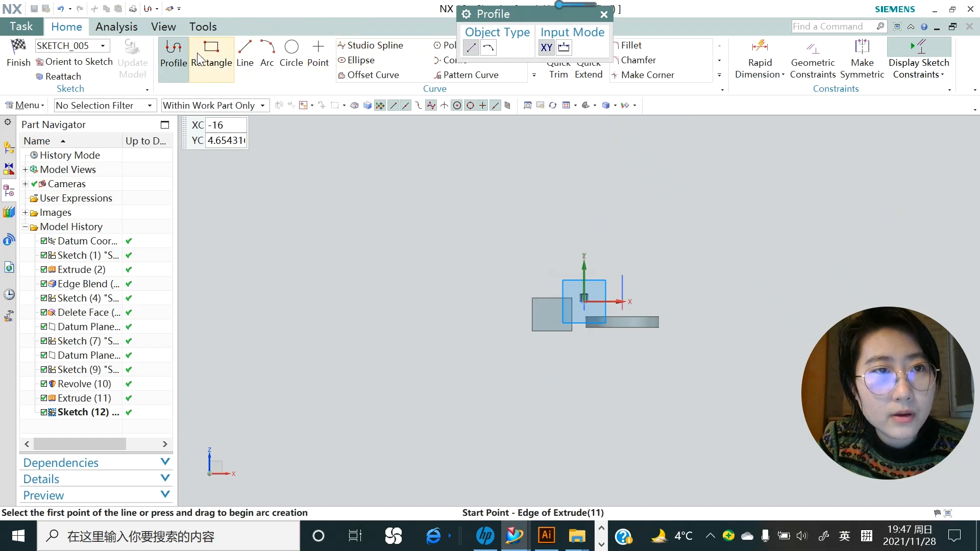
# - Draw a connected triangular profile with an 85-long first side
pyautogui.click(173, 51)
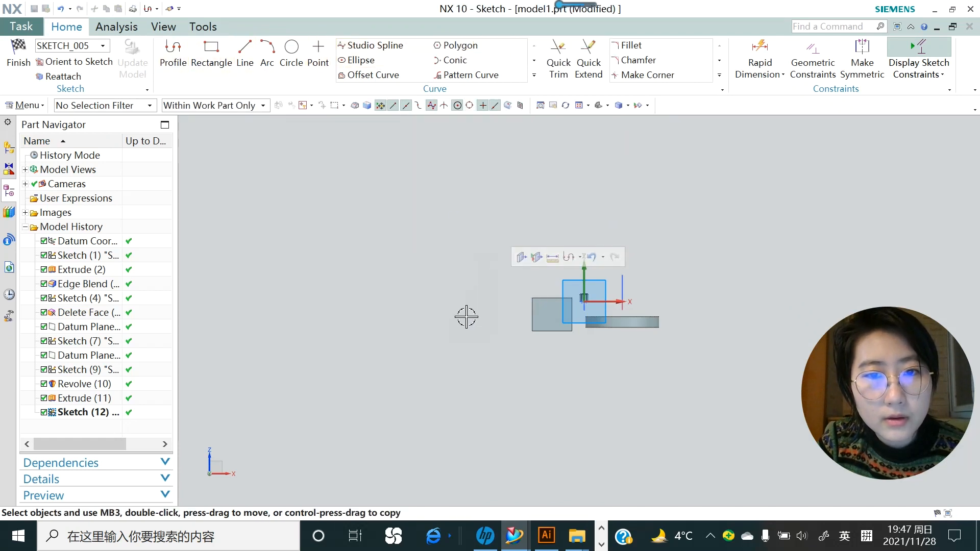
pyautogui.click(179, 53)
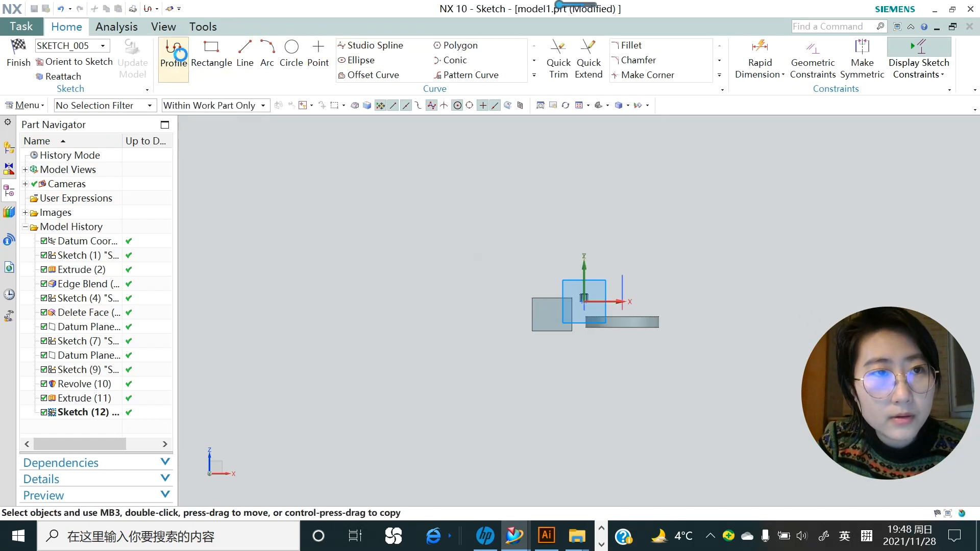
pyautogui.click(500, 278)
pyautogui.click(490, 342)
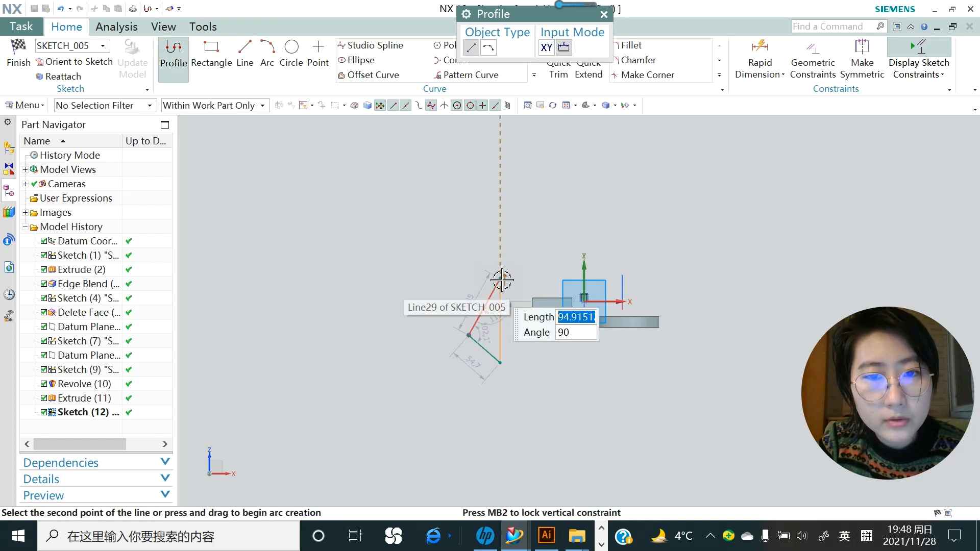
pyautogui.click(500, 363)
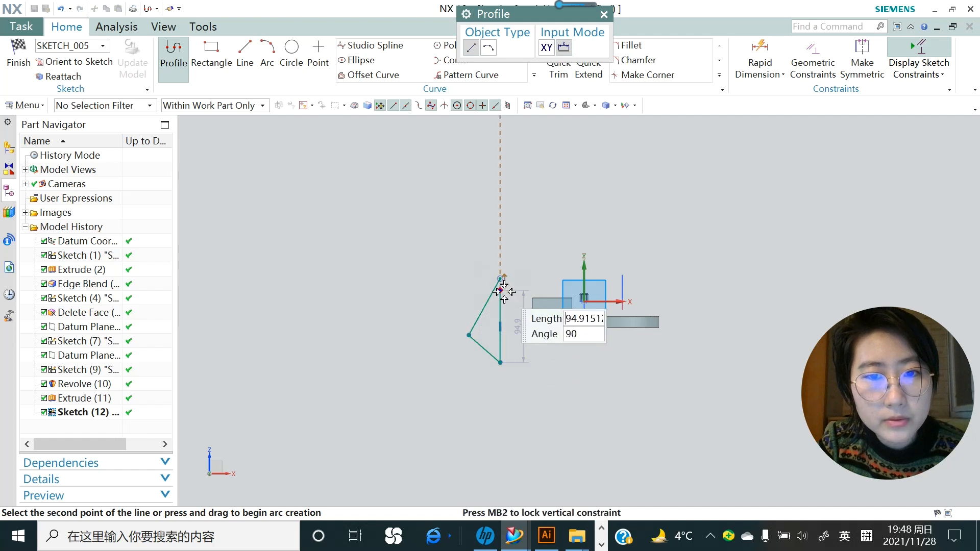
pyautogui.press('Escape')
# - Add a line from the triangle's top corner and finish Sketch (12)
pyautogui.scroll(2, 500, 294)
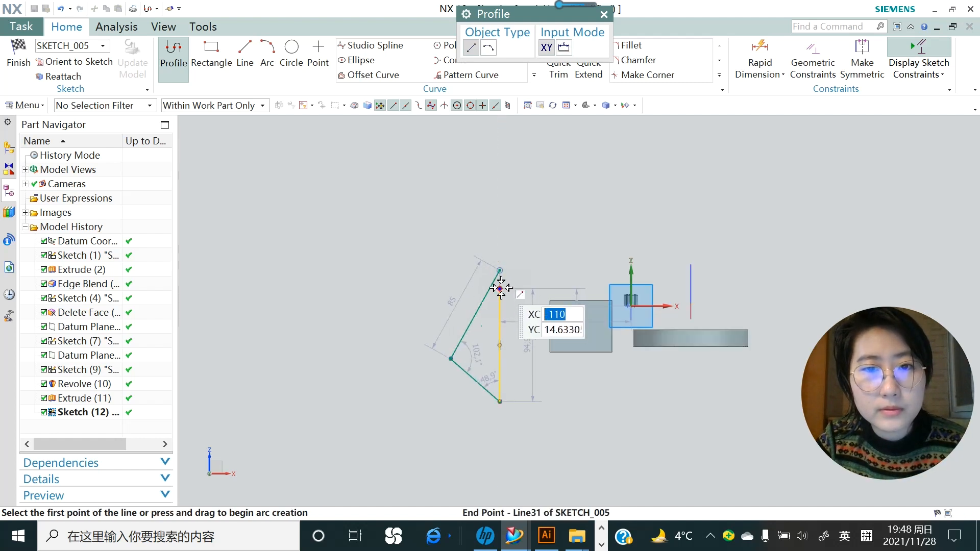
pyautogui.click(500, 270)
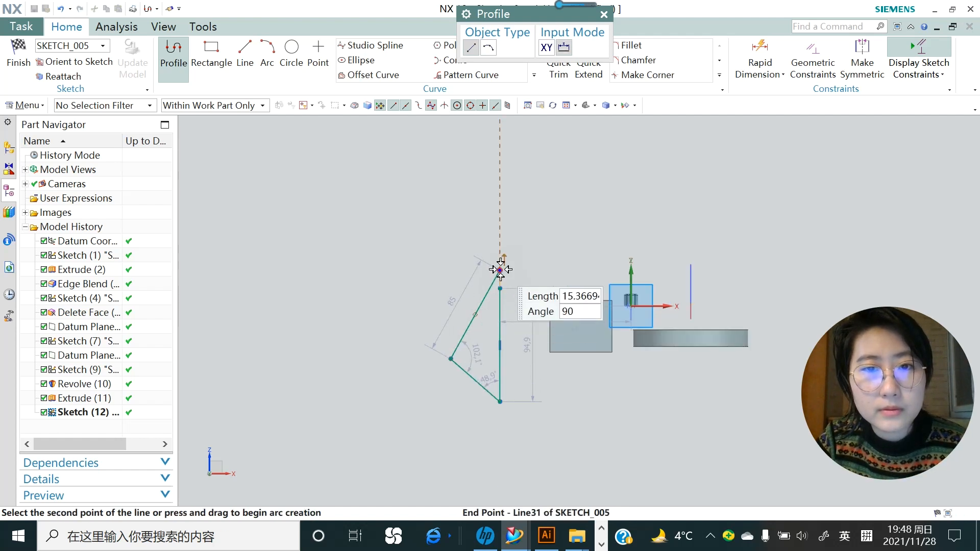
pyautogui.click(604, 14)
pyautogui.click(18, 55)
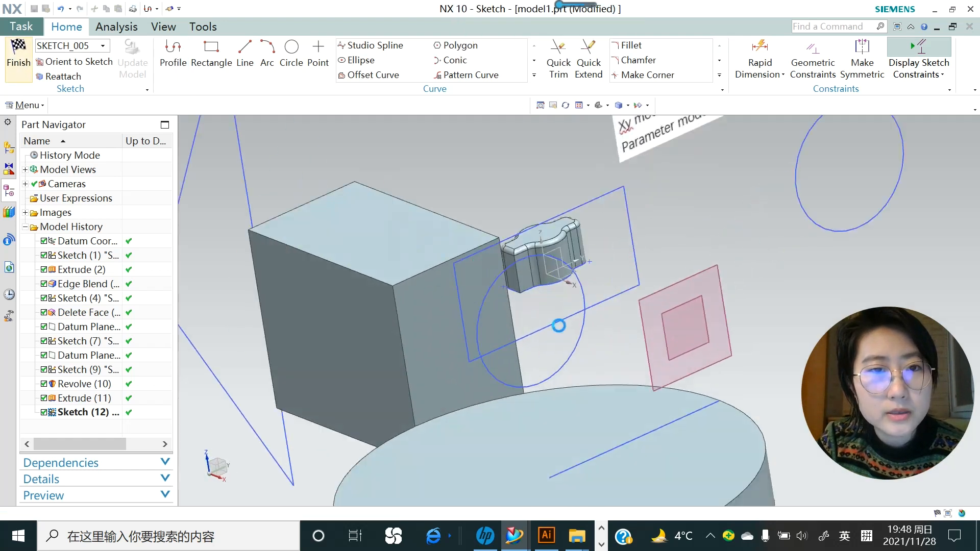
pyautogui.scroll(-6, 567, 346)
# - Revolve the triangle 270° about its vertical side into a partial cone
pyautogui.scroll(-3, 510, 378)
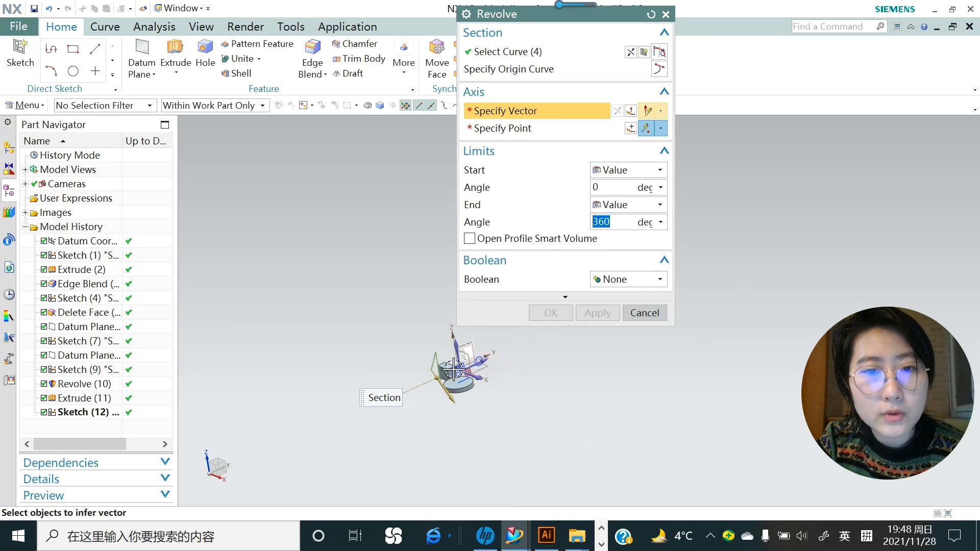
pyautogui.scroll(4, 426, 368)
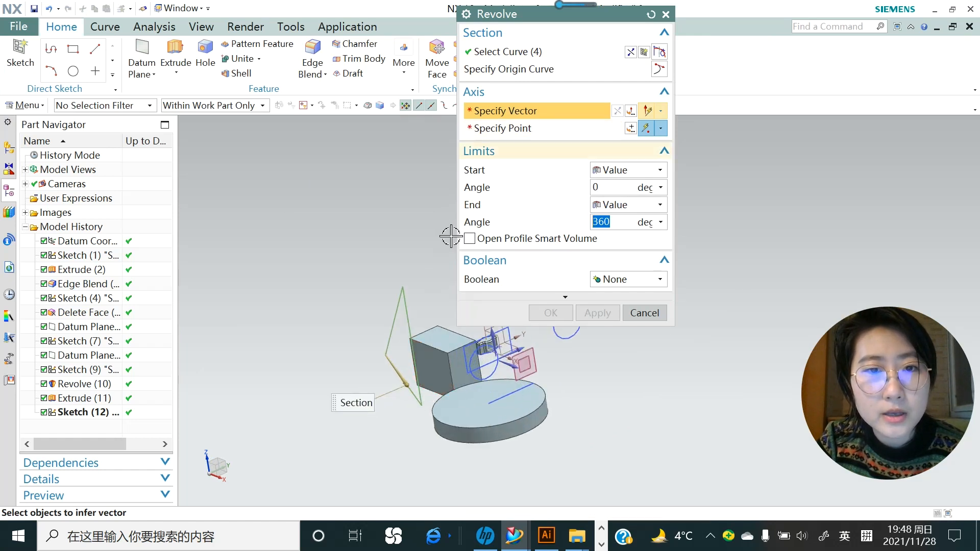
pyautogui.click(405, 304)
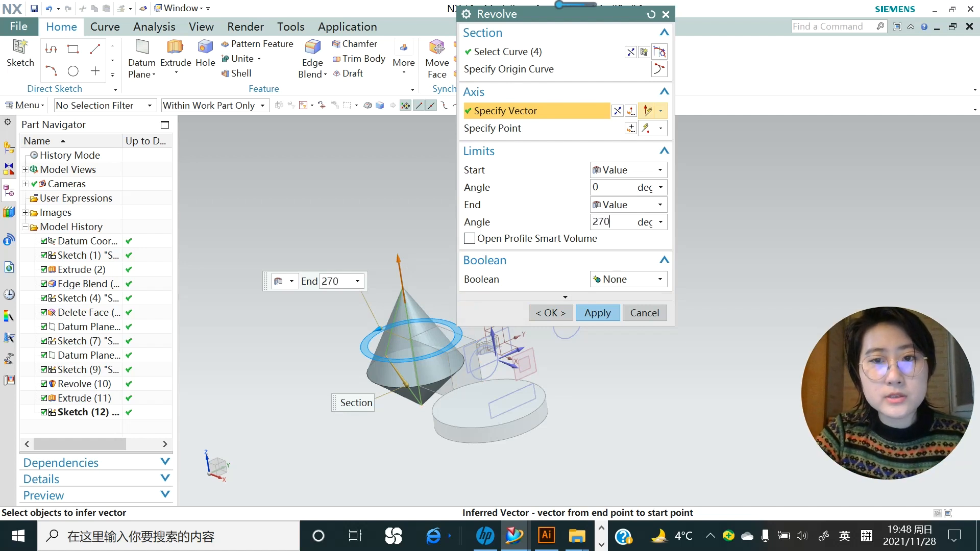
pyautogui.press('Return')
pyautogui.click(597, 313)
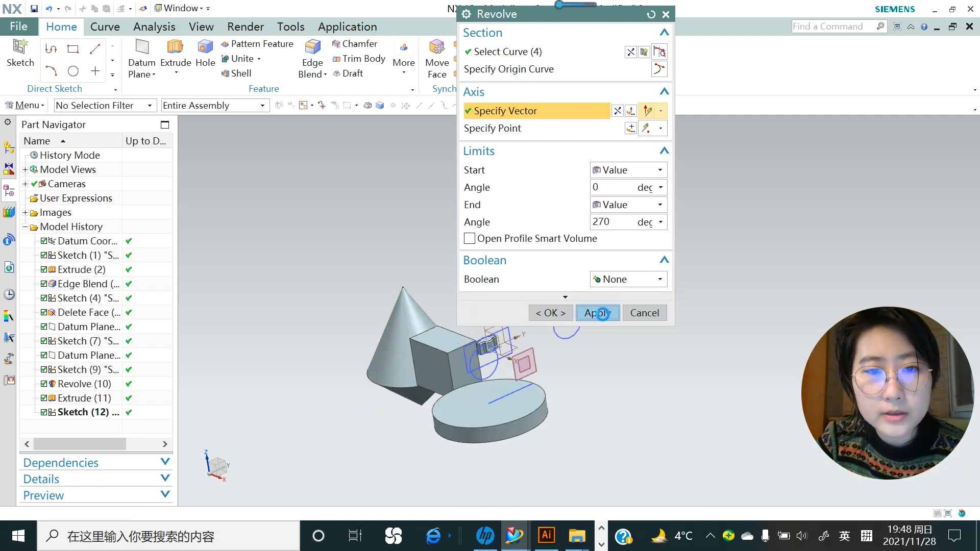
pyautogui.moveTo(477, 339); pyautogui.dragTo(357, 357, button='middle')
pyautogui.click(645, 313)
pyautogui.moveTo(485, 365); pyautogui.dragTo(521, 317, button='middle')
pyautogui.scroll(5, 521, 317)
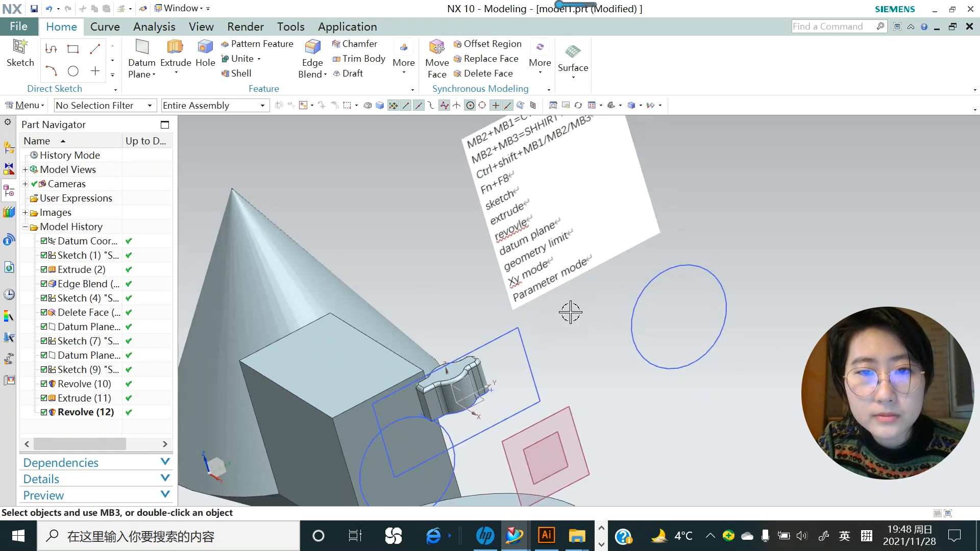
pyautogui.scroll(-3, 570, 312)
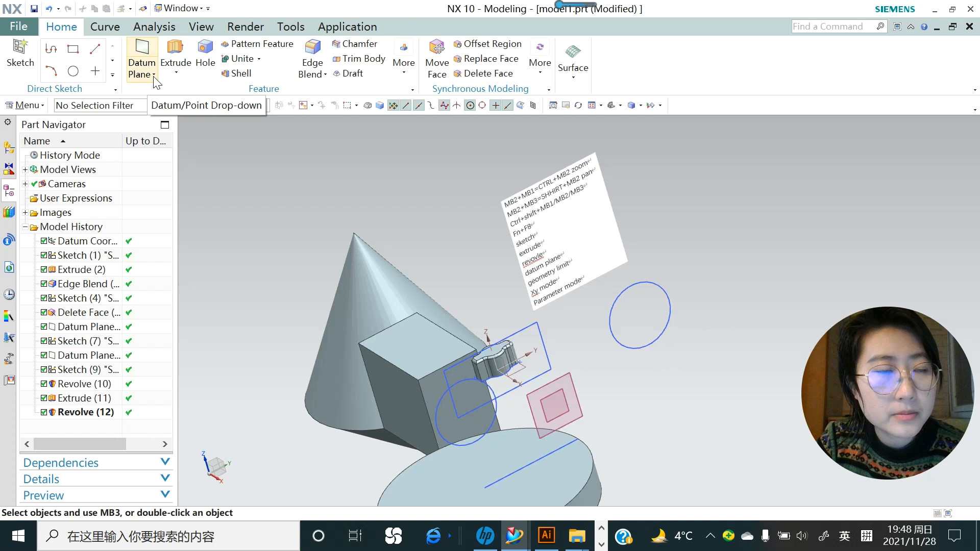
# - Create a datum plane offset 100 mm from the YZ plane
pyautogui.click(153, 75)
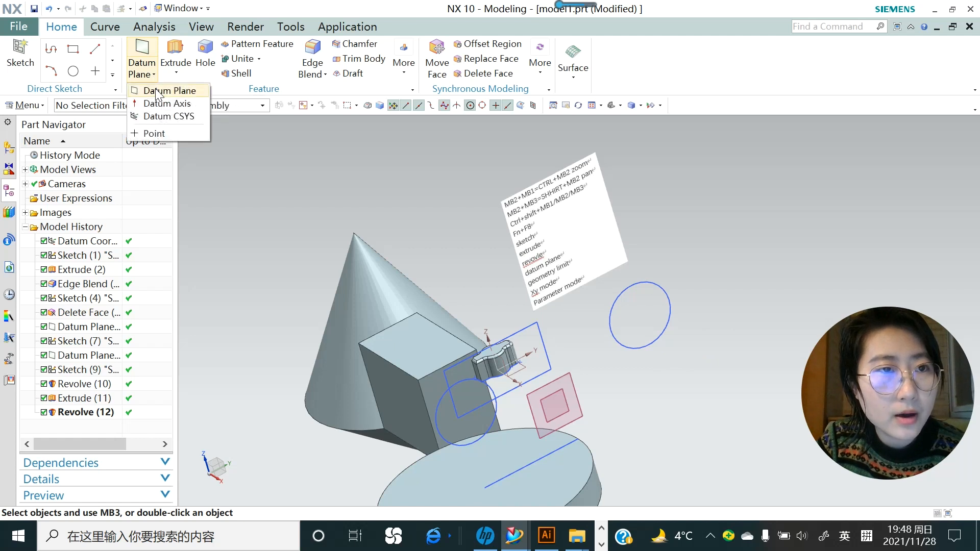
pyautogui.click(157, 91)
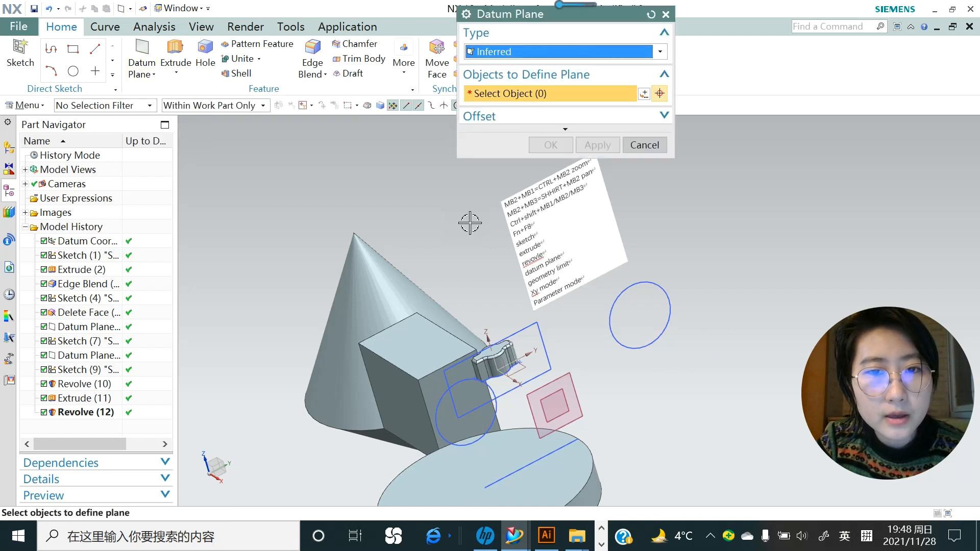
pyautogui.scroll(-3, 468, 219)
pyautogui.scroll(2, 508, 302)
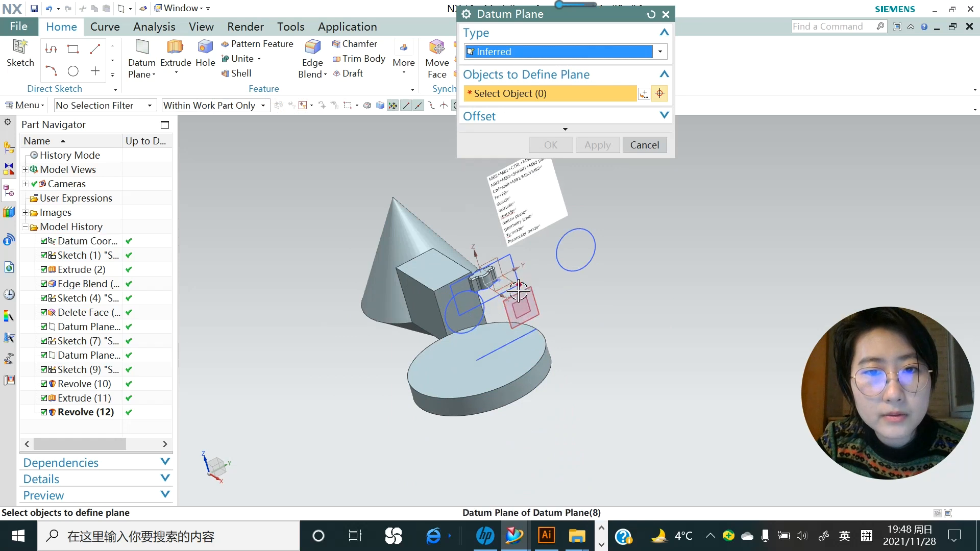
pyautogui.click(494, 261)
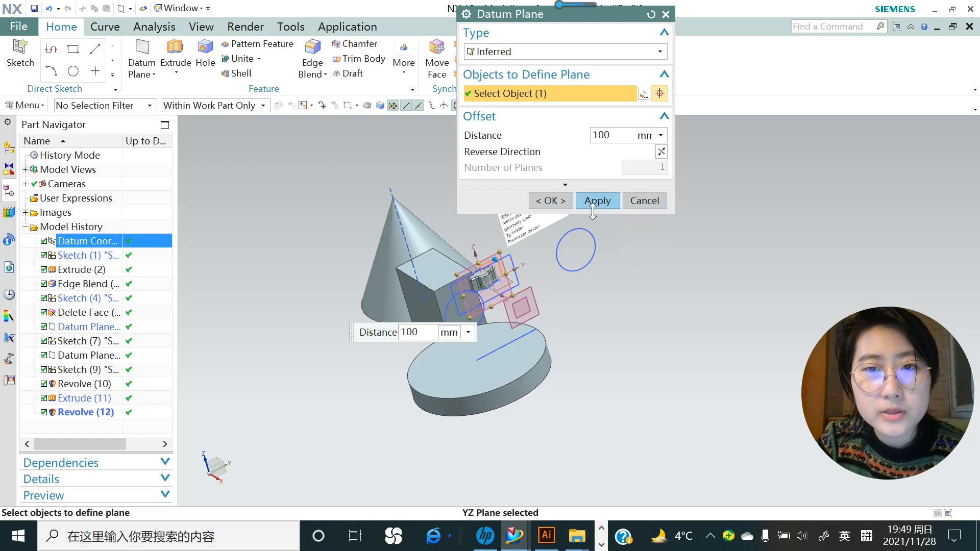
pyautogui.click(562, 204)
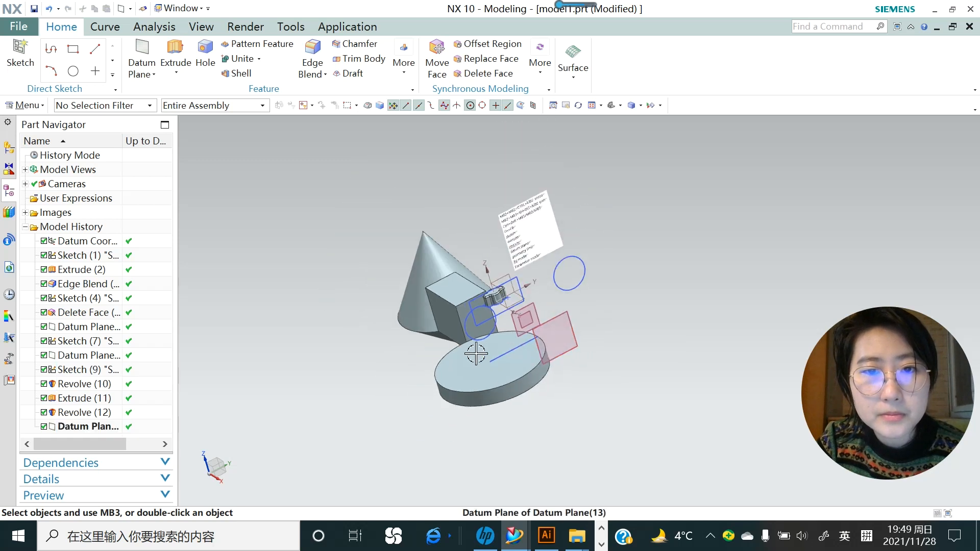
pyautogui.moveTo(477, 351); pyautogui.dragTo(496, 367, button='middle')
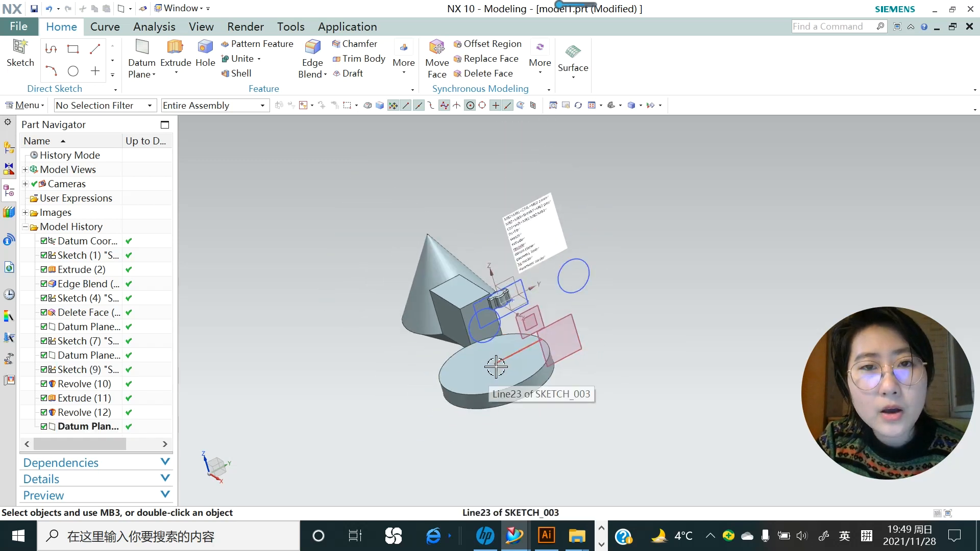